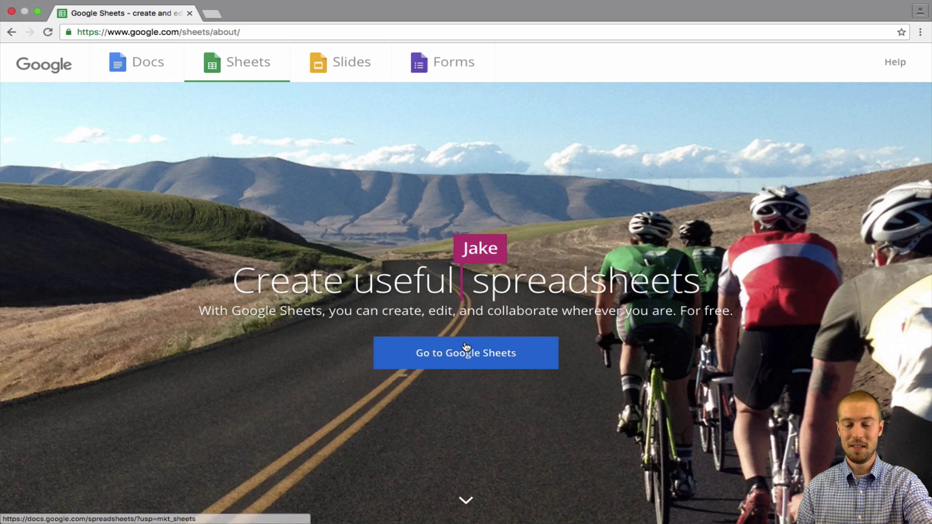
Step: Open Google Sheets and start a new blank spreadsheet
left_click(487, 358)
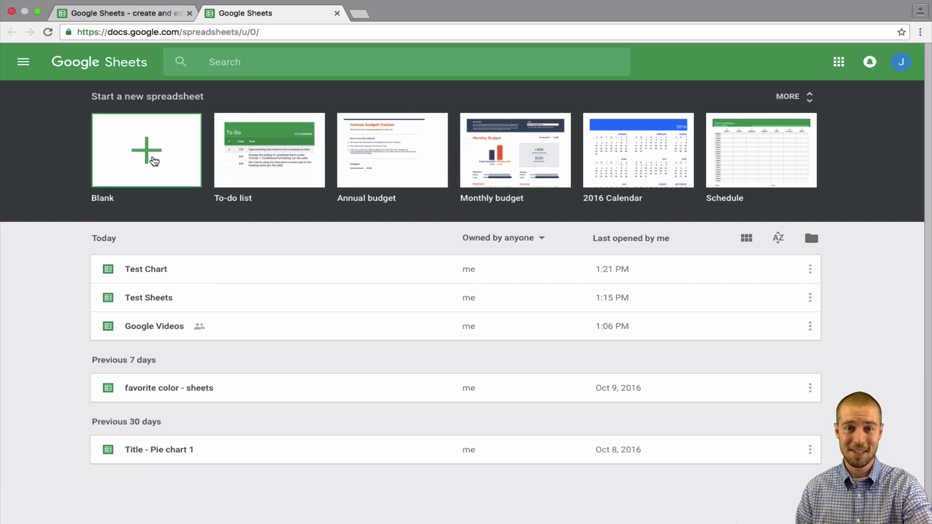
left_click(154, 161)
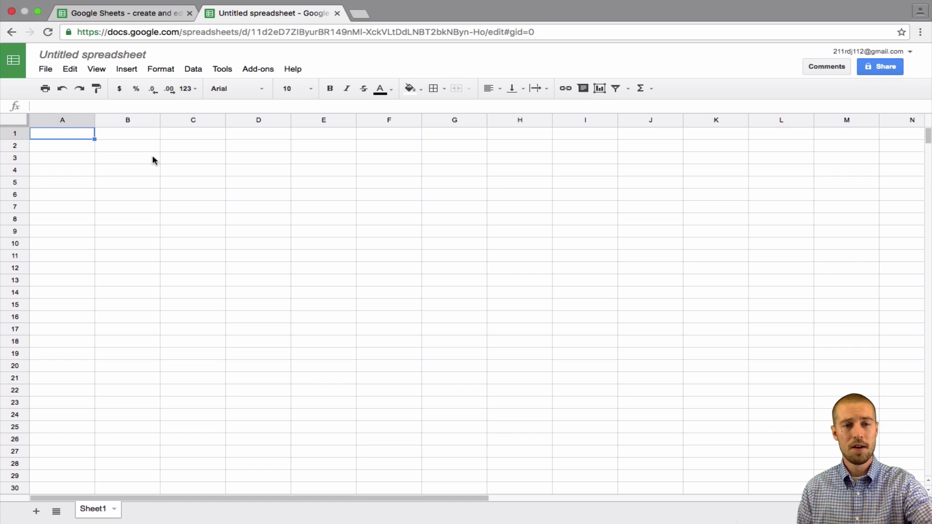
Step: Change the spreadsheet title from 'Untitled spreadsheet' to 'Test Table'
left_click(101, 56)
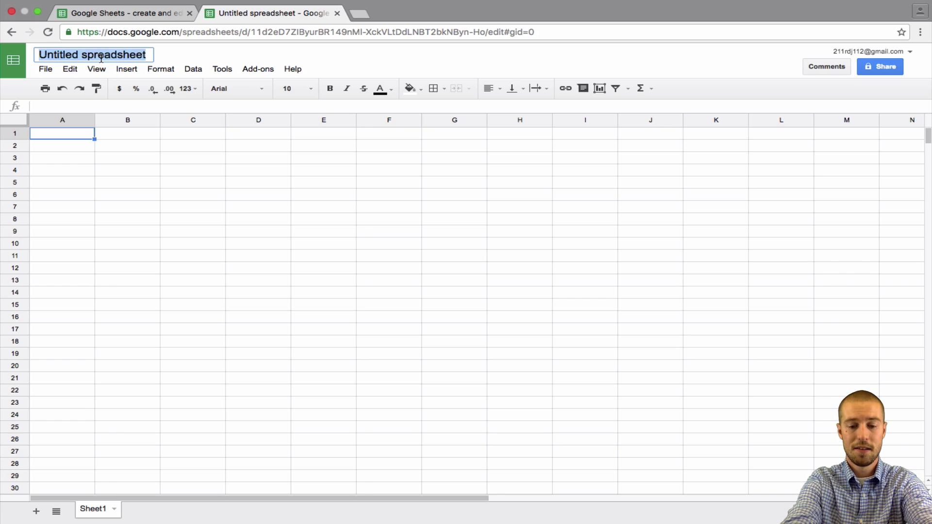
type("Test Table")
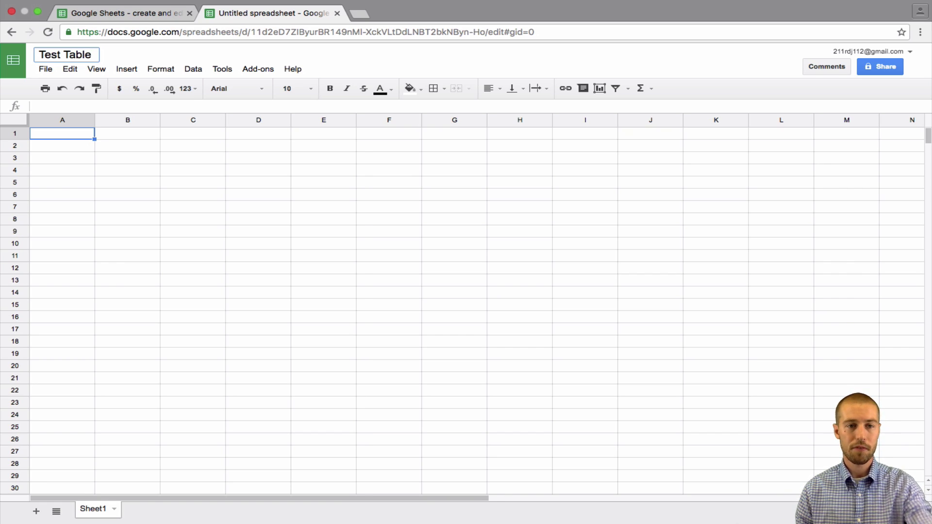
left_click(156, 199)
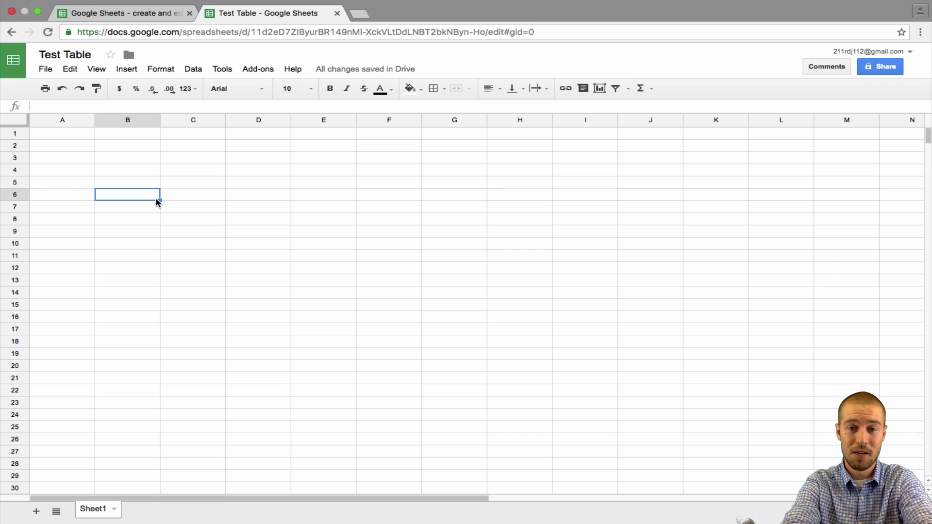
Step: Enter the title 'Favorite Sport' in B6, leaving B7 empty
type("Favo")
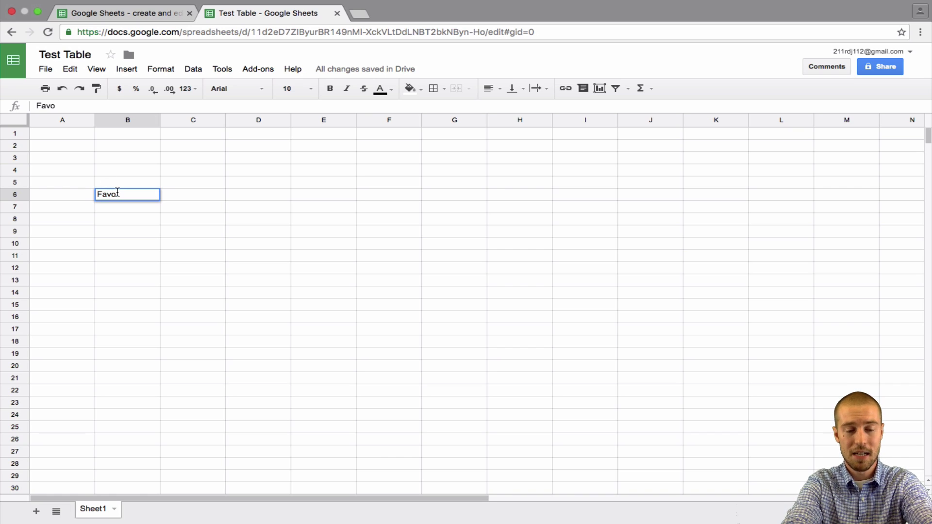
type("rite ")
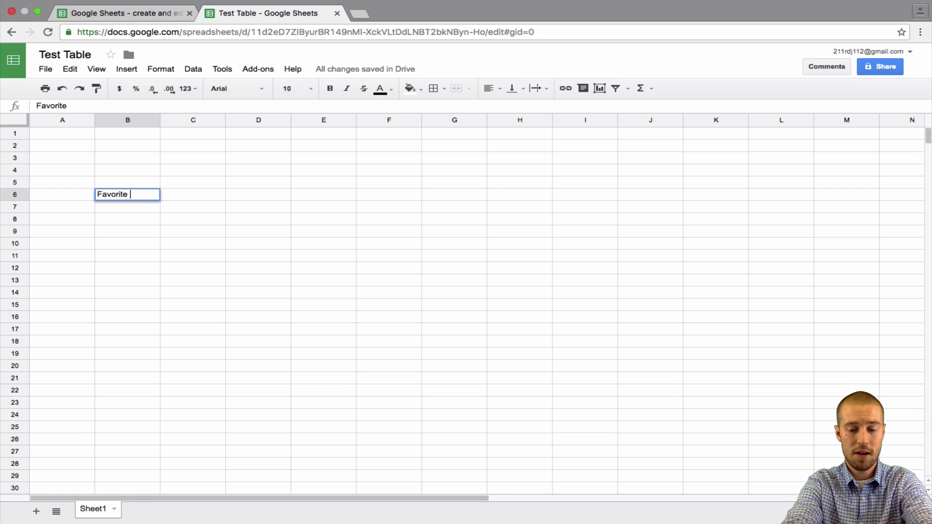
type("Sport")
key("Return")
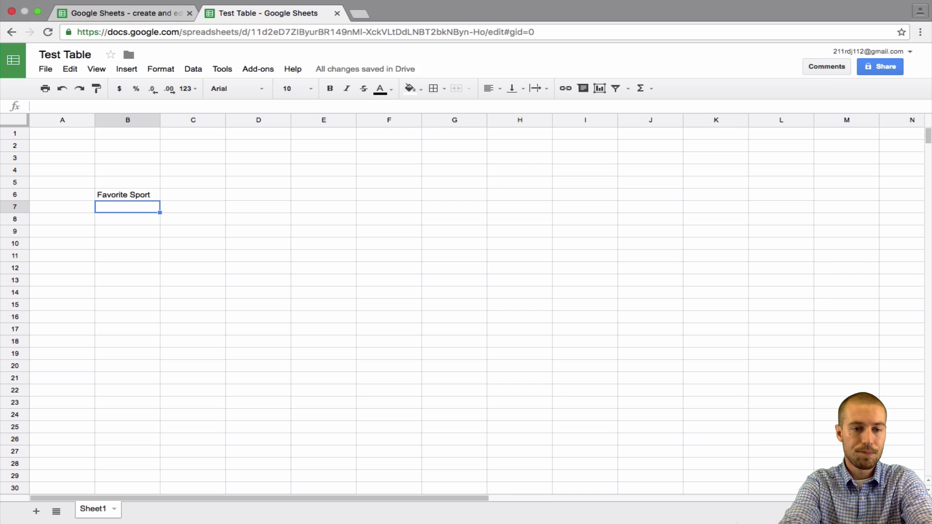
key("Return")
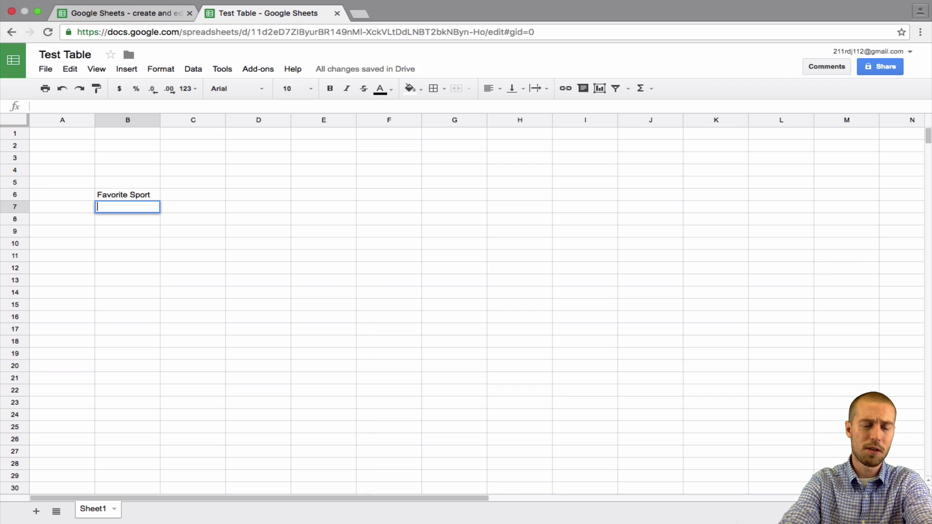
key("Return")
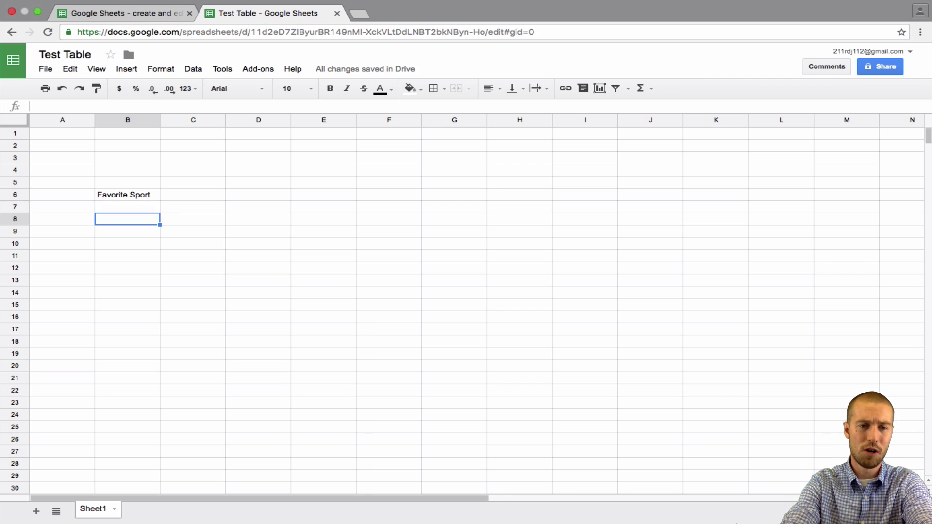
left_click(127, 194)
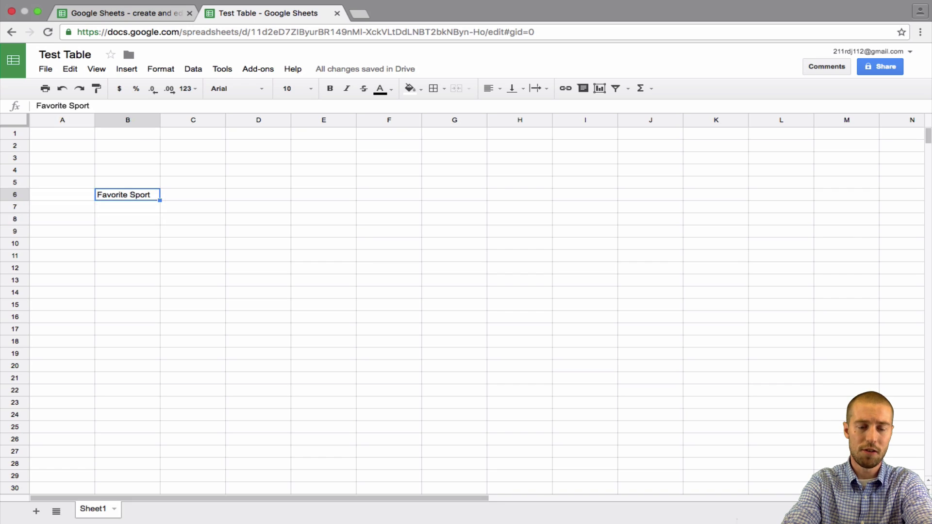
left_click(128, 207)
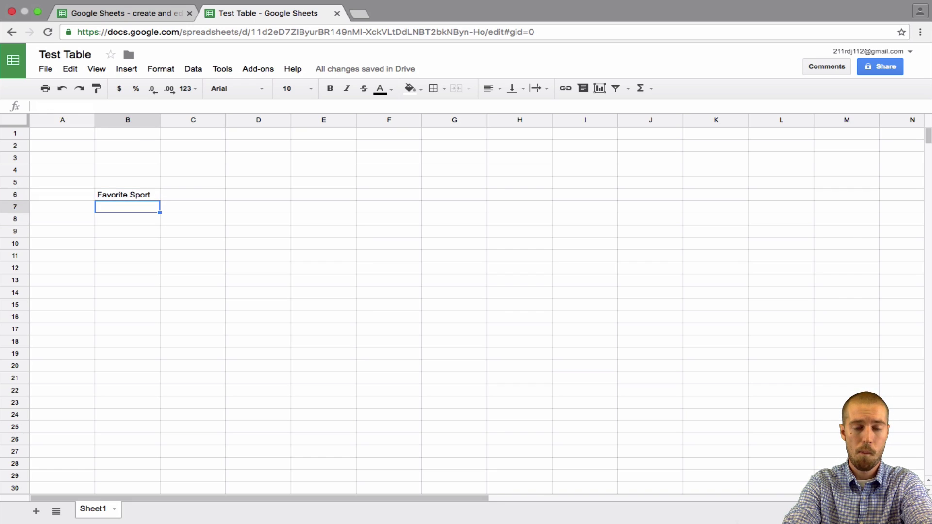
left_click(127, 219)
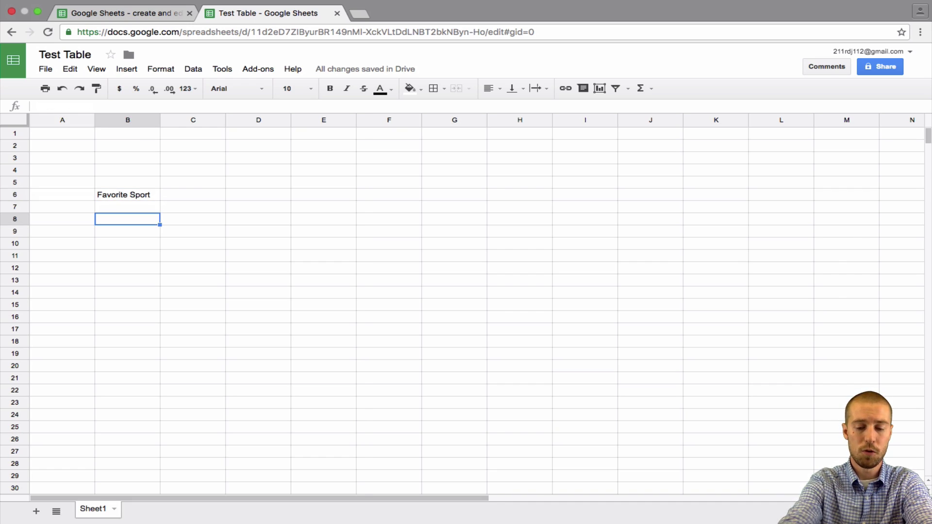
Step: Type the headers 'Name of Sport' in B8 and 'Number of People' in C8
type("S")
key("BackSpace")
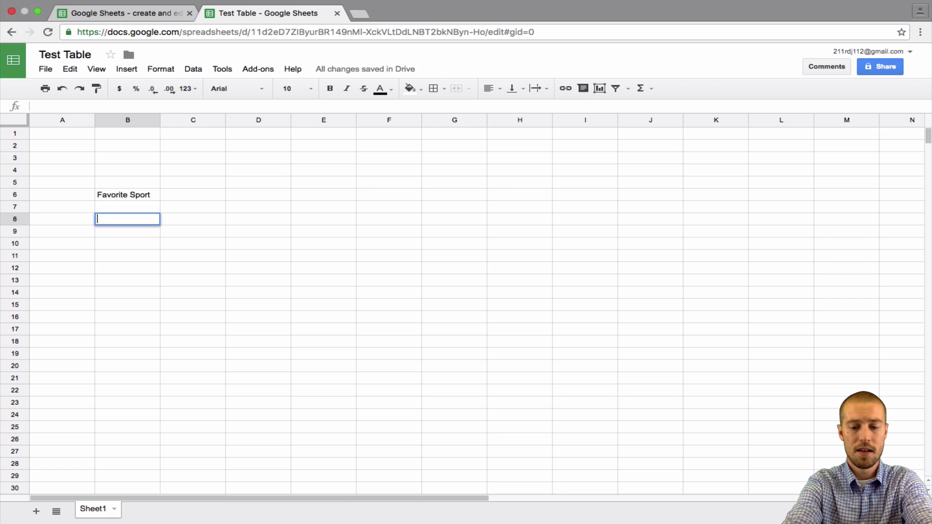
type("Name of Sport")
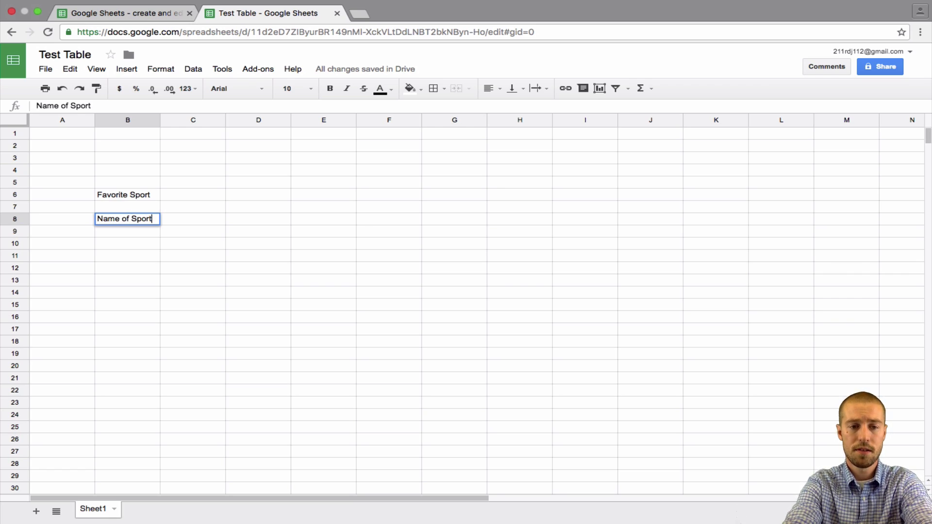
left_click(192, 219)
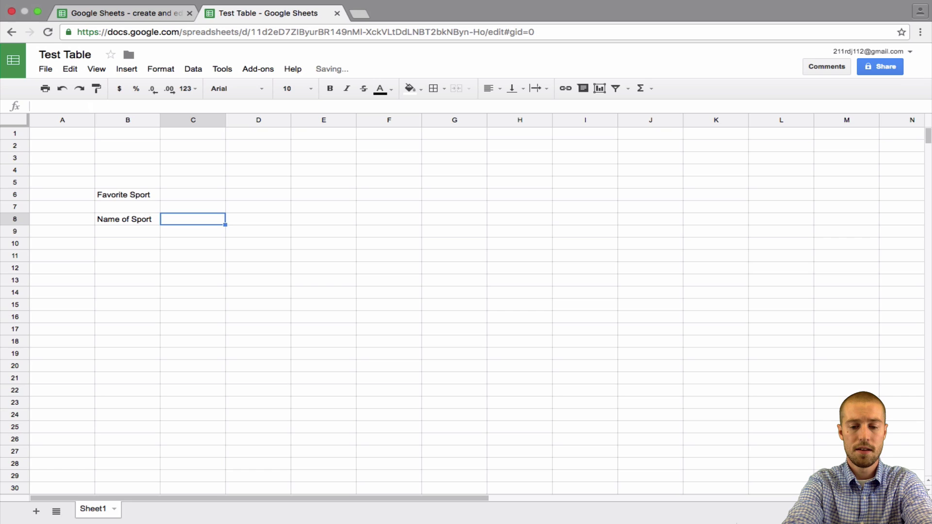
type("Number")
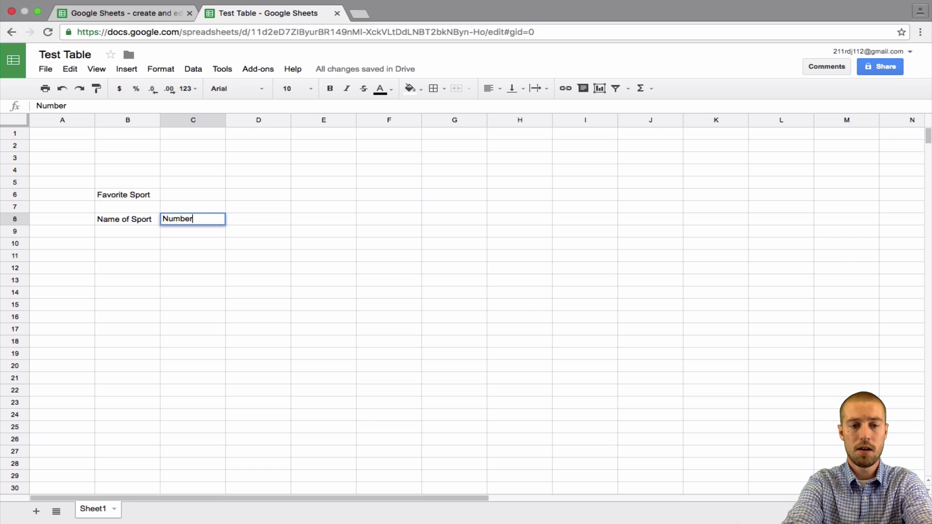
type(" of People")
left_click(127, 231)
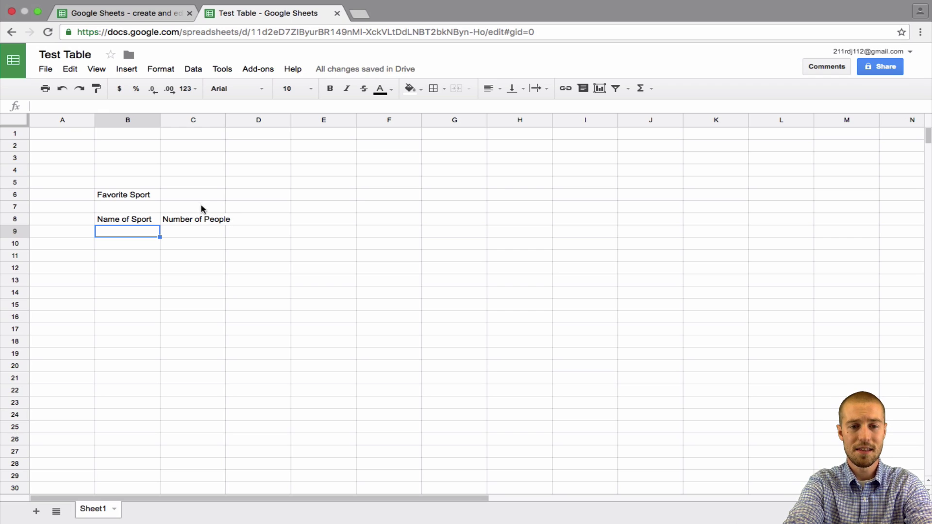
left_click(213, 220)
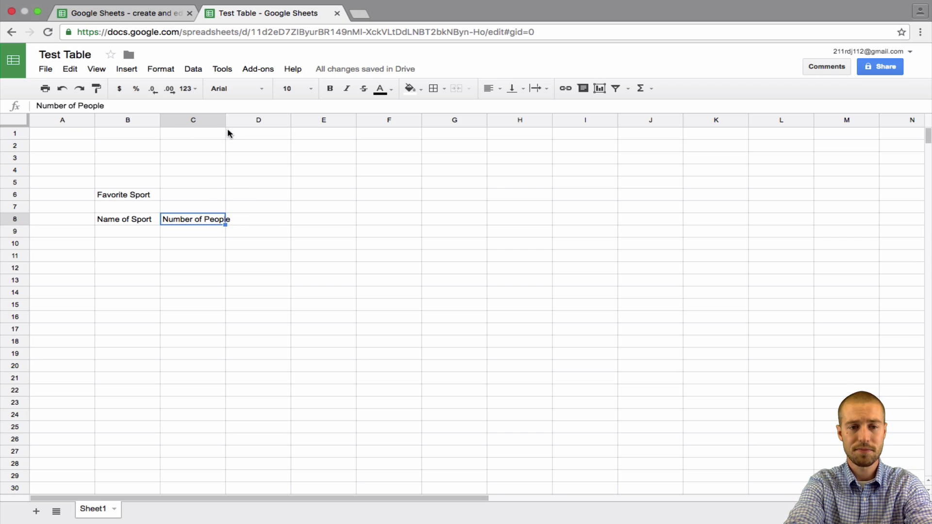
Step: Drag columns C and B wider so both header labels show in full
left_click_drag(225, 121, 256, 123)
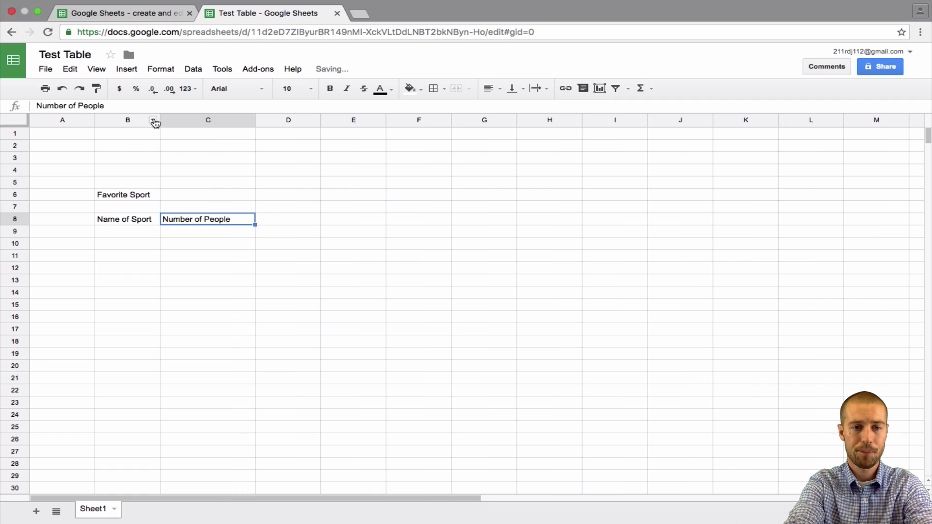
left_click_drag(159, 122, 165, 123)
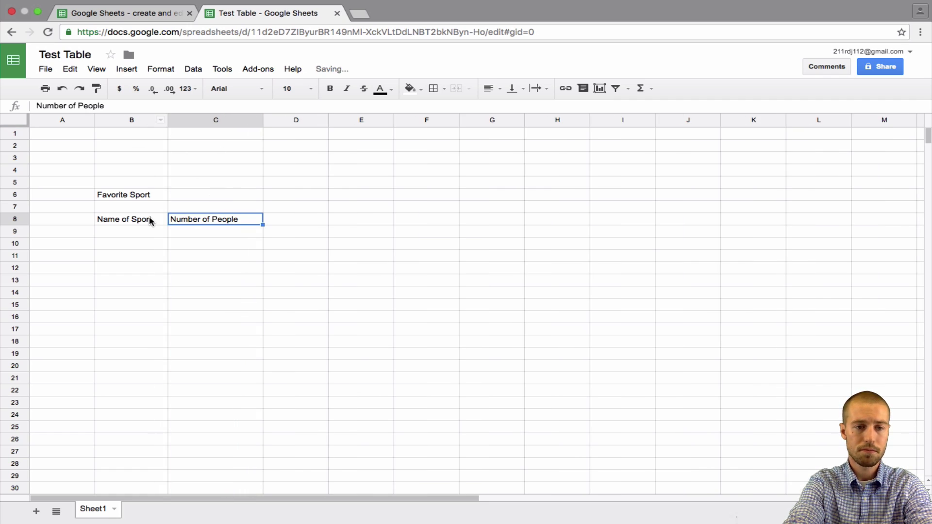
left_click(136, 221)
left_click(134, 232)
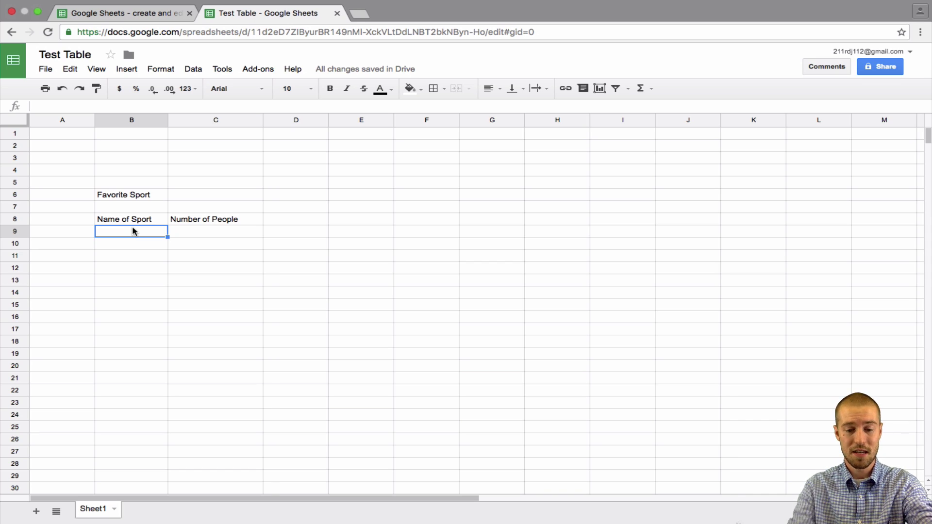
Step: Enter Soccer and Basketball in B9 and B10
type("Soccer")
key("Return")
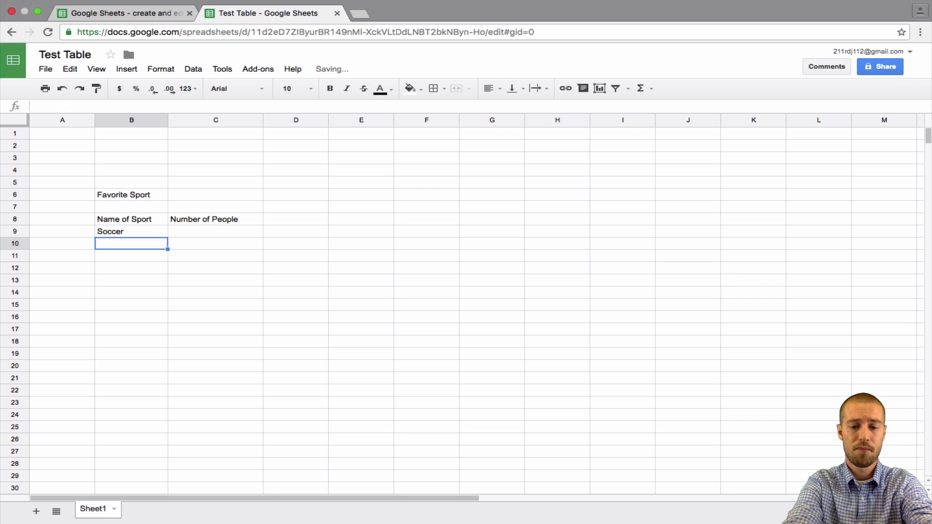
type("BasketG")
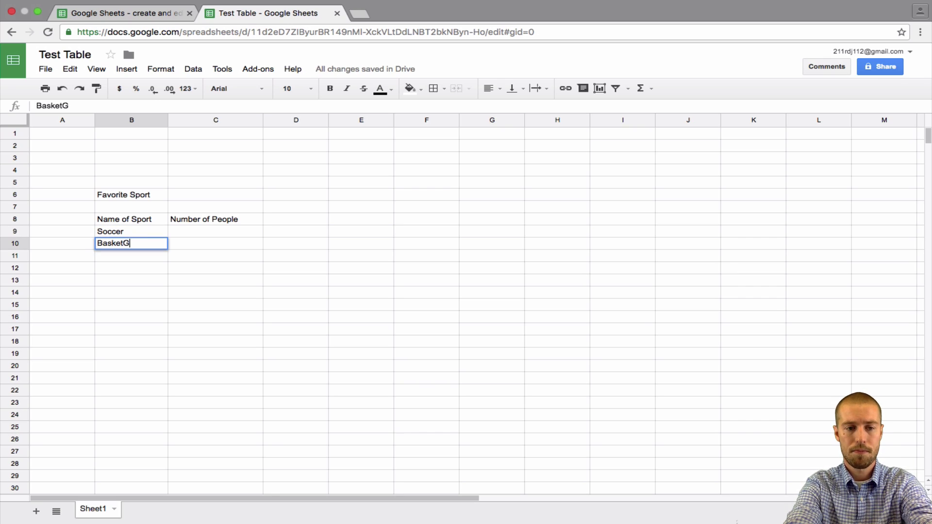
key("BackSpace")
type("ball")
key("Return")
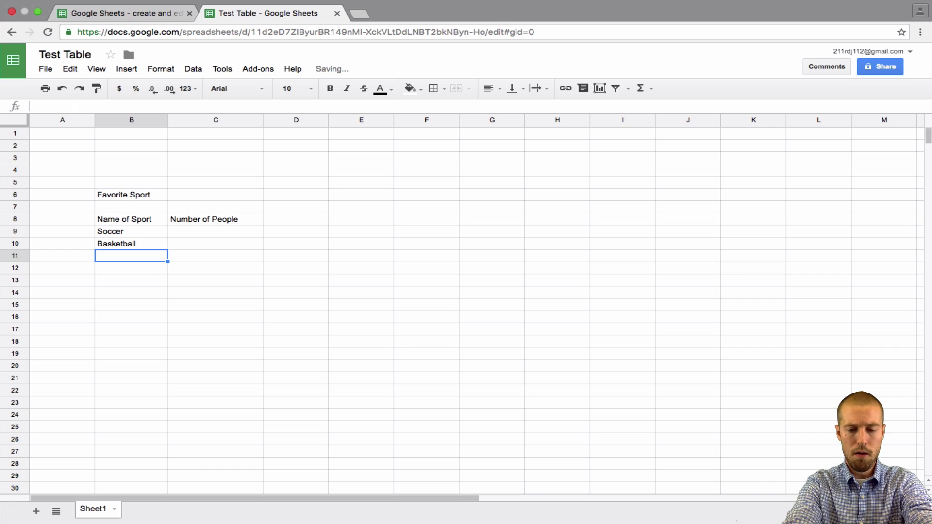
Step: Add Football and Baseball in B11 and B12
type("Football")
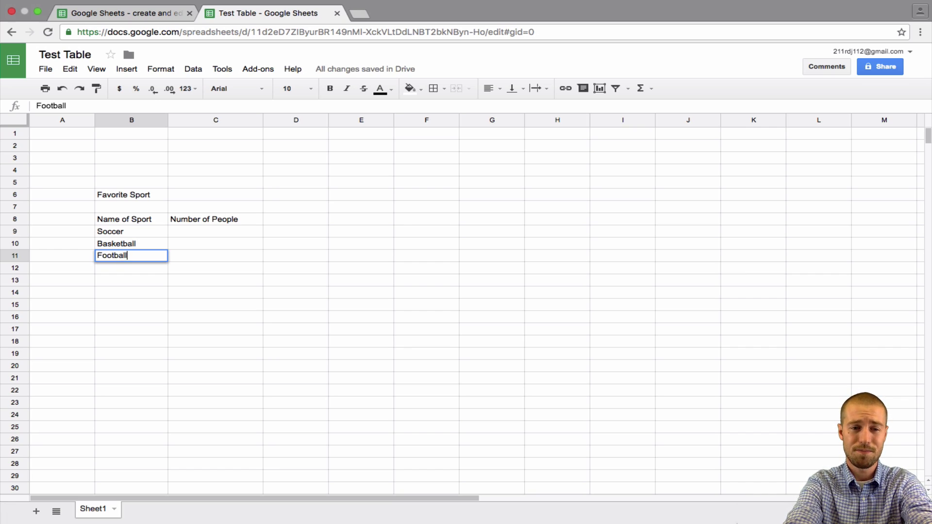
key("Return")
type("Baseball")
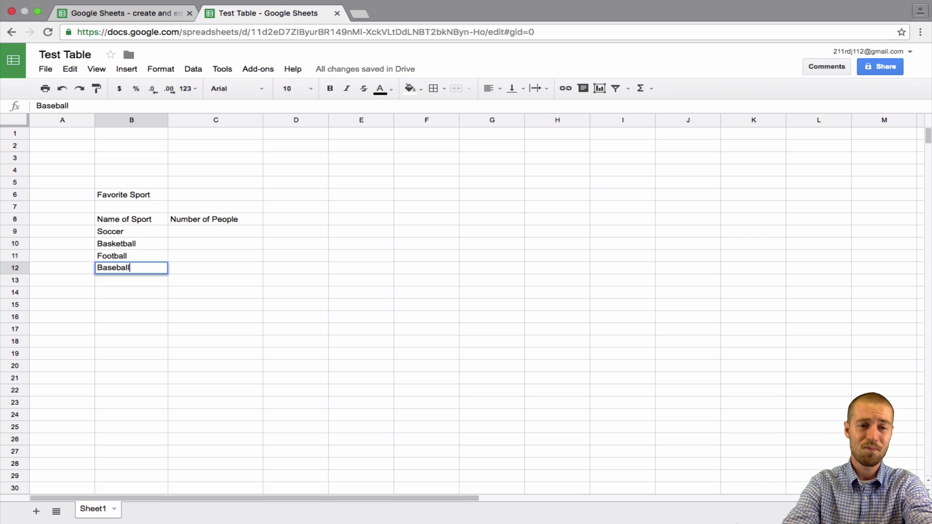
left_click(216, 268)
left_click(132, 268)
left_click(216, 268)
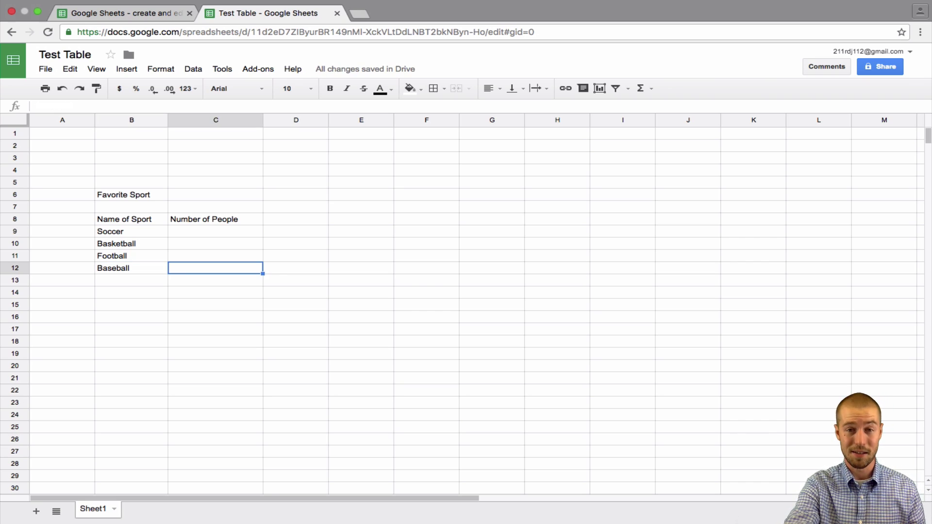
key("Up")
key("Up")
key("Up")
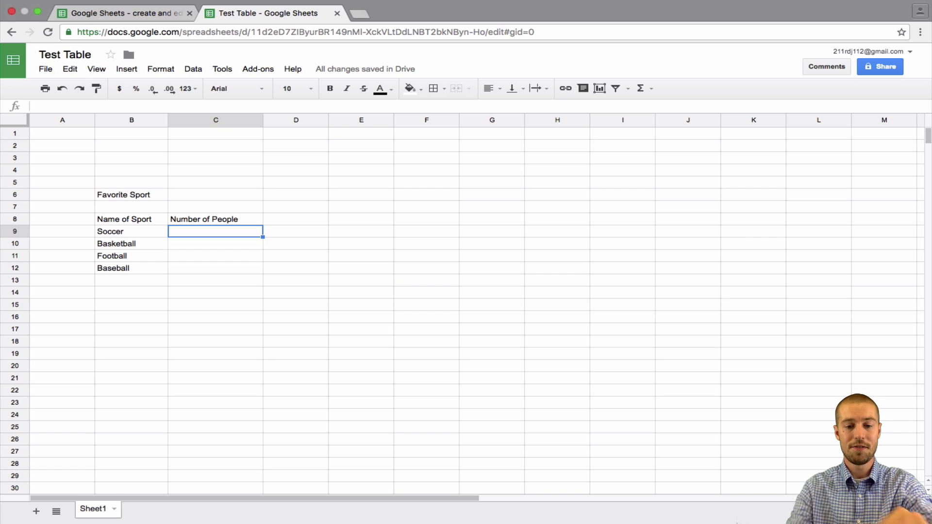
Step: Enter the counts 5, 5, 10 and 10 in C9 through C12
type("5")
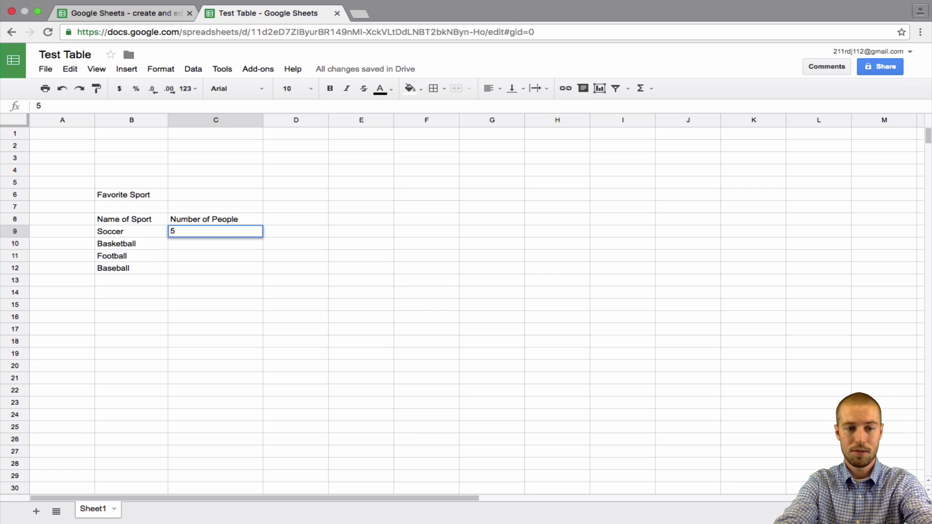
key("Return")
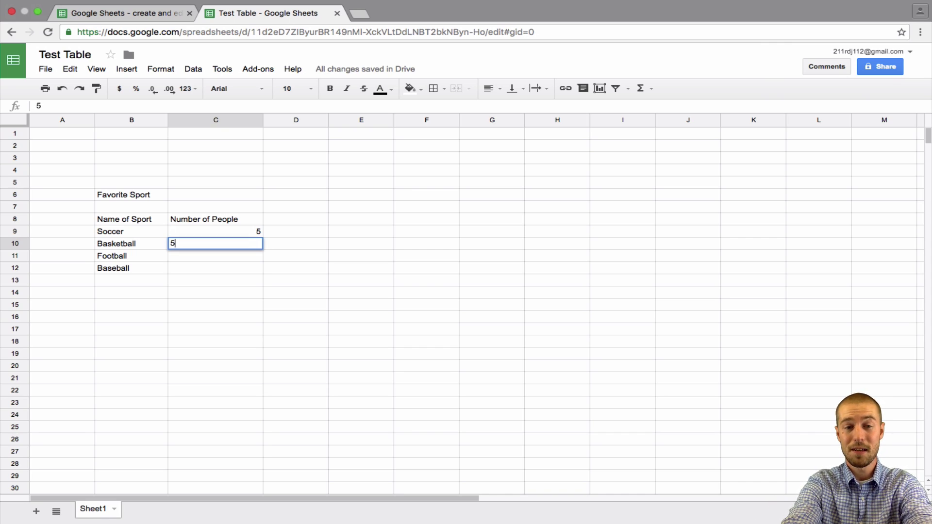
key("Return")
type("10")
key("Return")
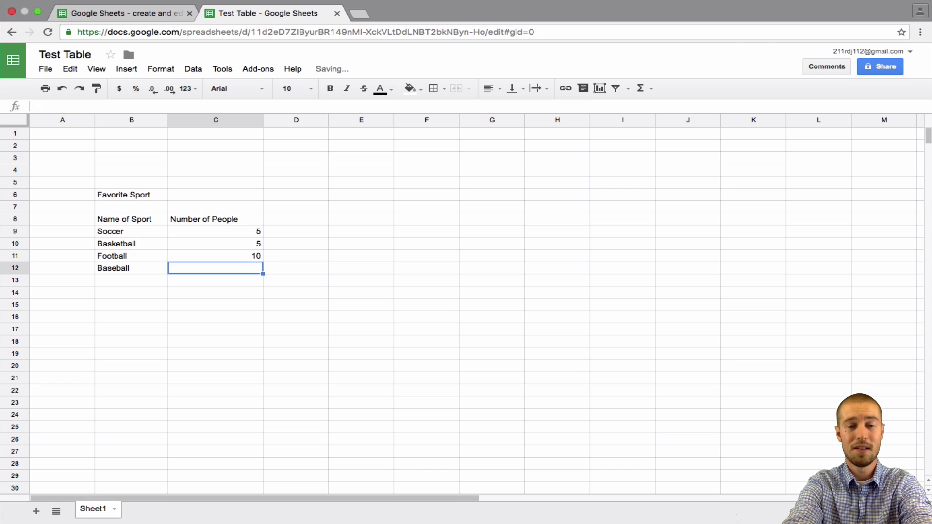
type("10")
key("Return")
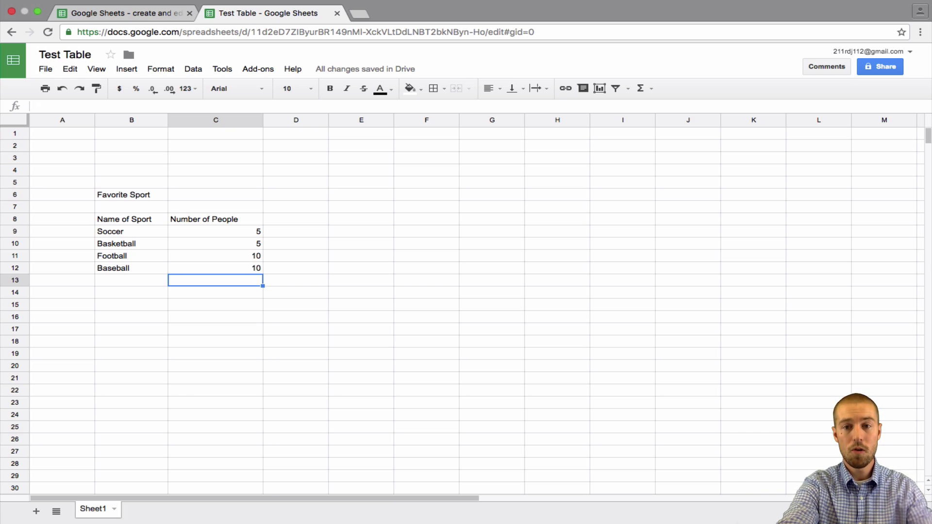
Step: Insert =SUM(C9:C12) in C13, giving 30
left_click(652, 89)
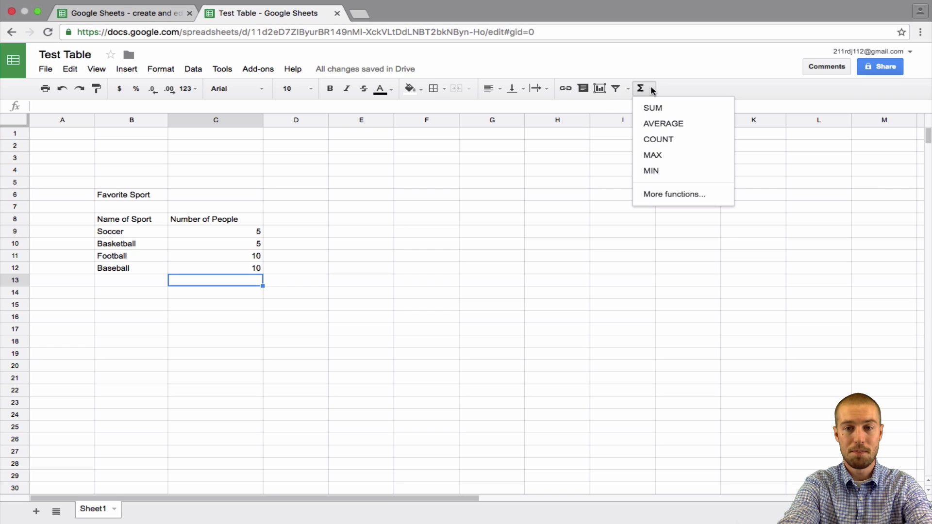
left_click(651, 106)
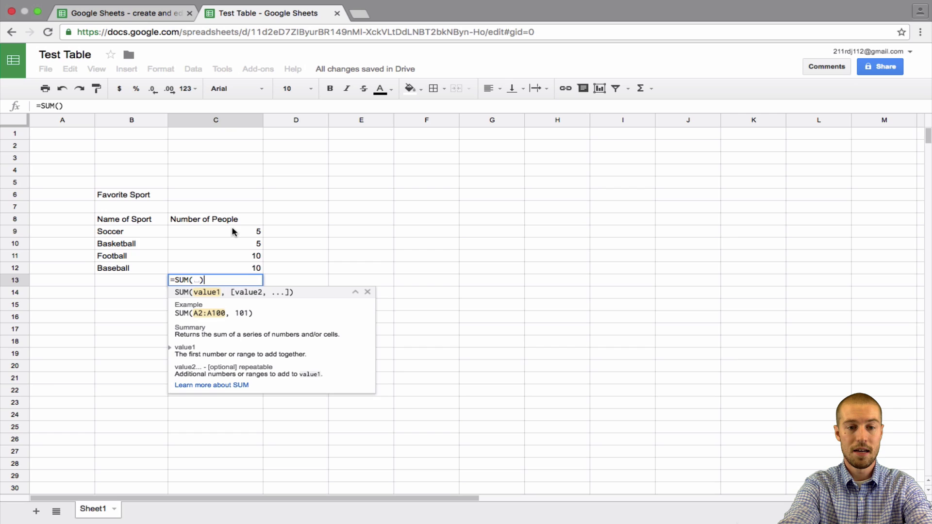
left_click_drag(233, 231, 235, 267)
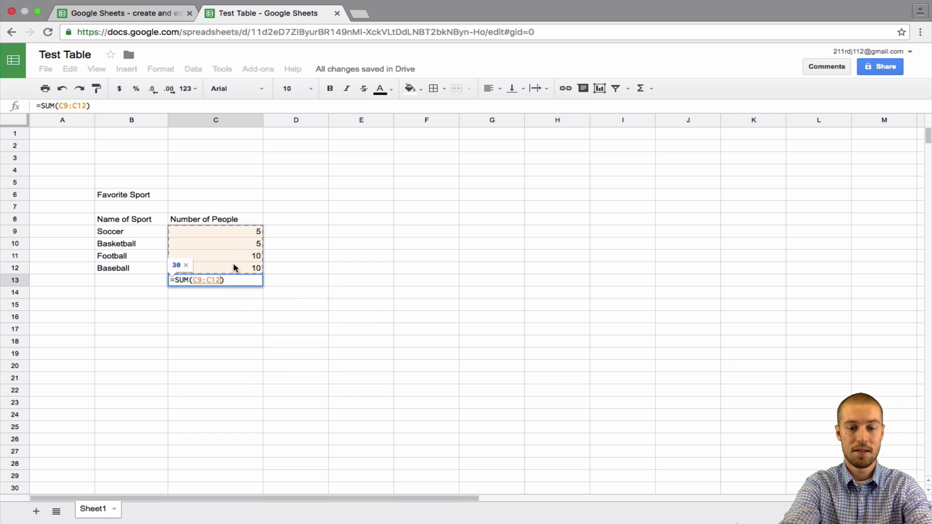
key("Return")
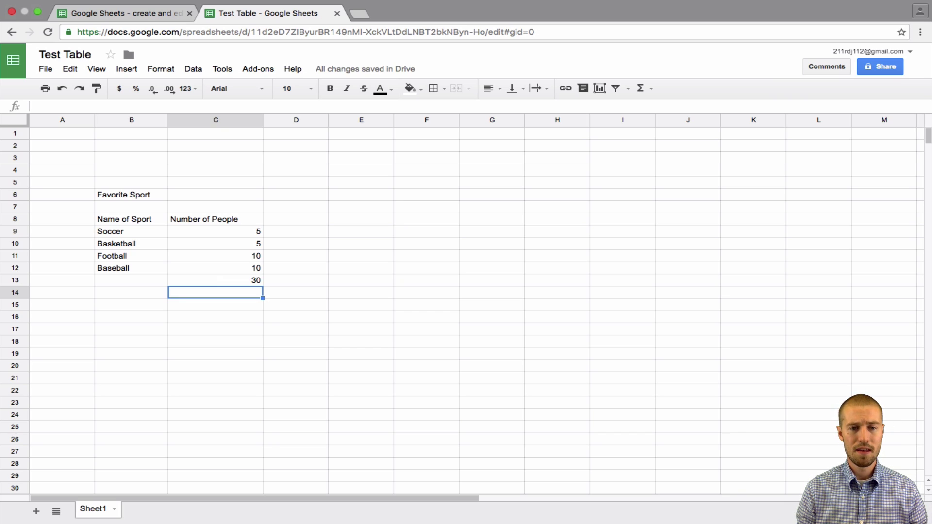
Step: Label the total row by entering 'Total' in B13
left_click(131, 280)
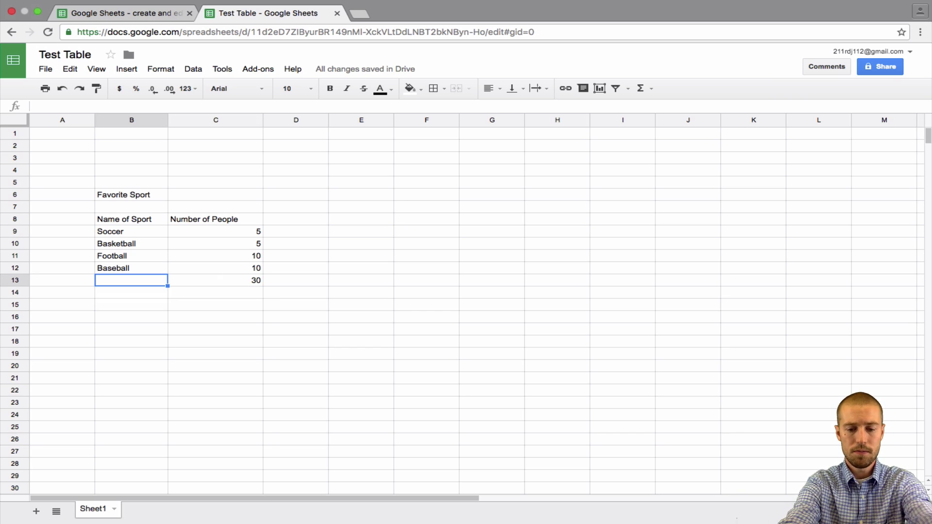
type("Total")
key("Return")
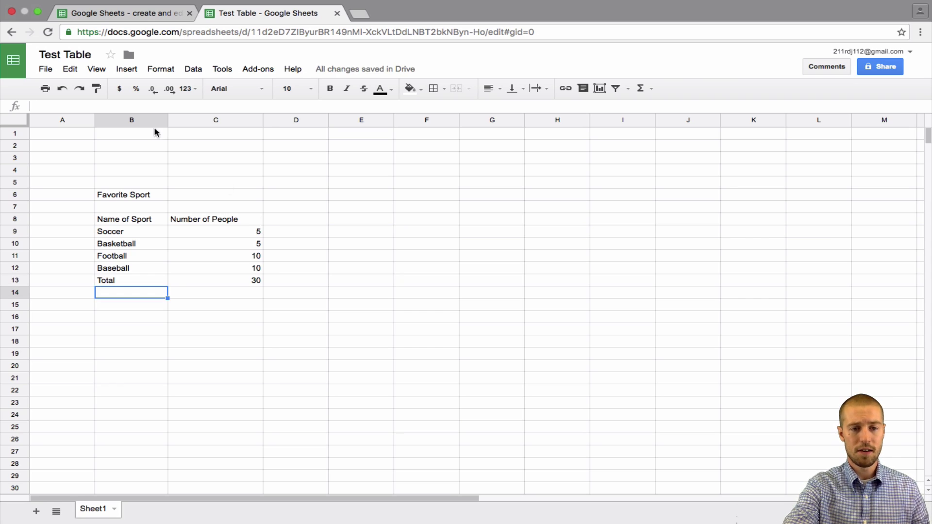
left_click(189, 229)
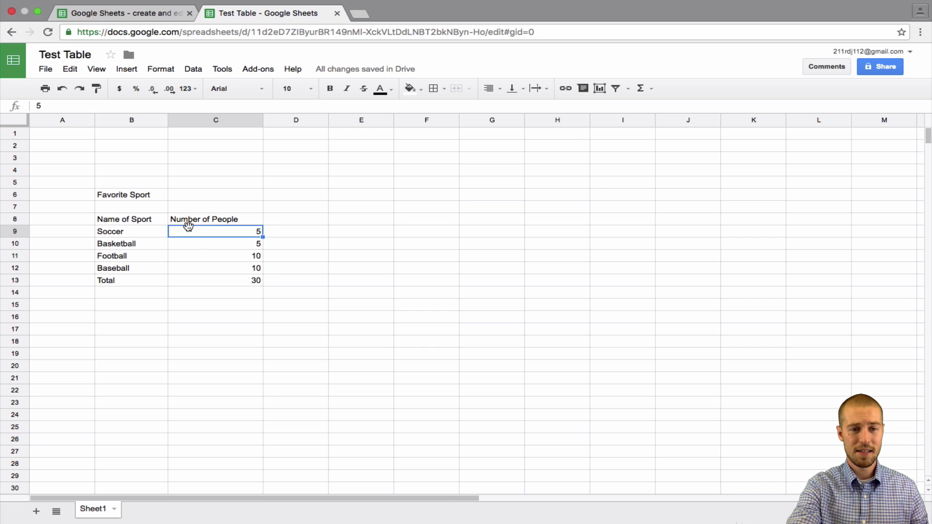
left_click(183, 244)
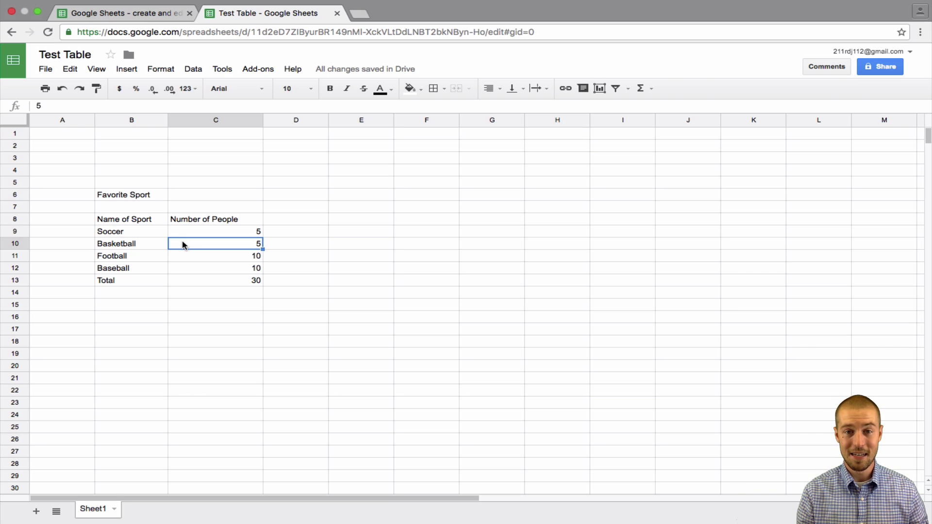
key("Down")
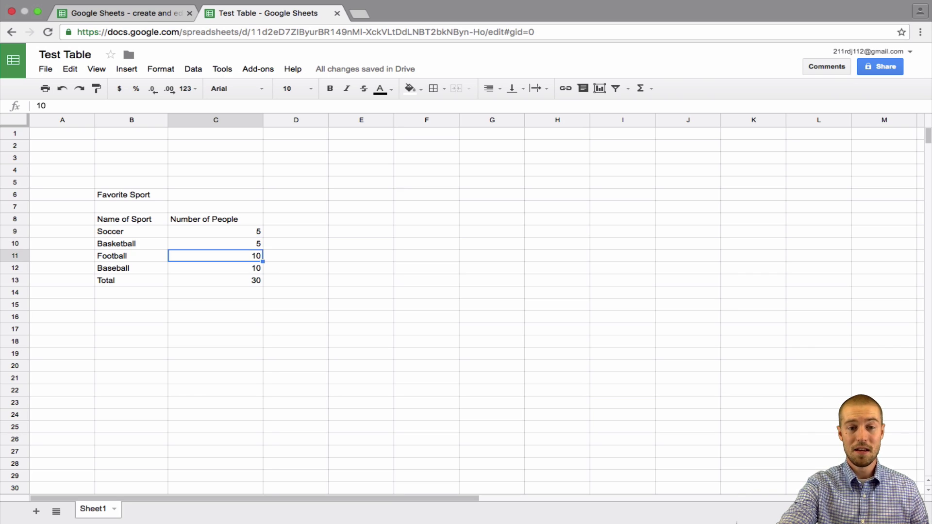
key("Down")
key("Down")
key("Left")
key("Right")
key("Up")
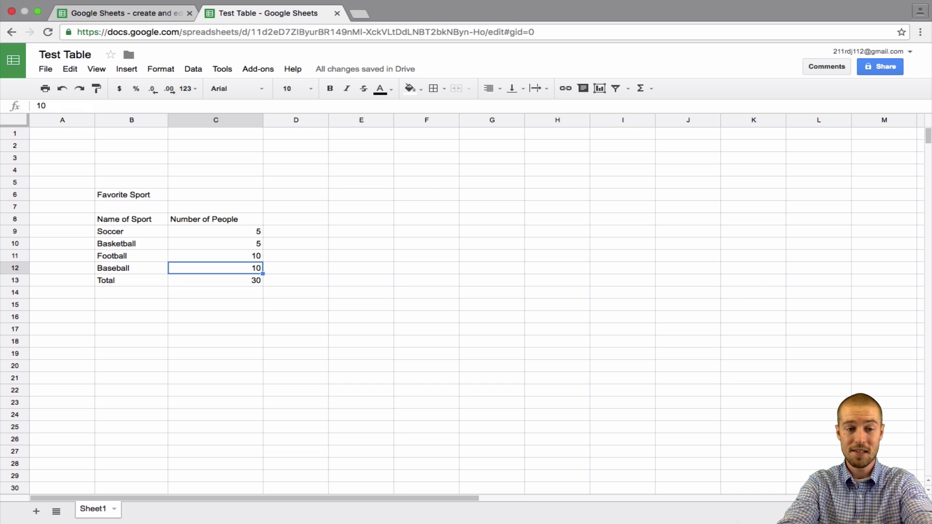
type("9")
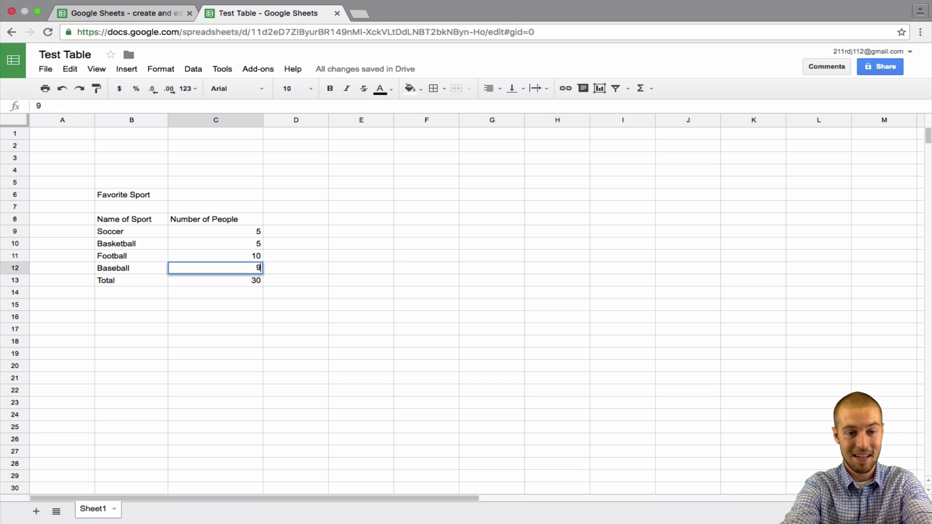
key("Return")
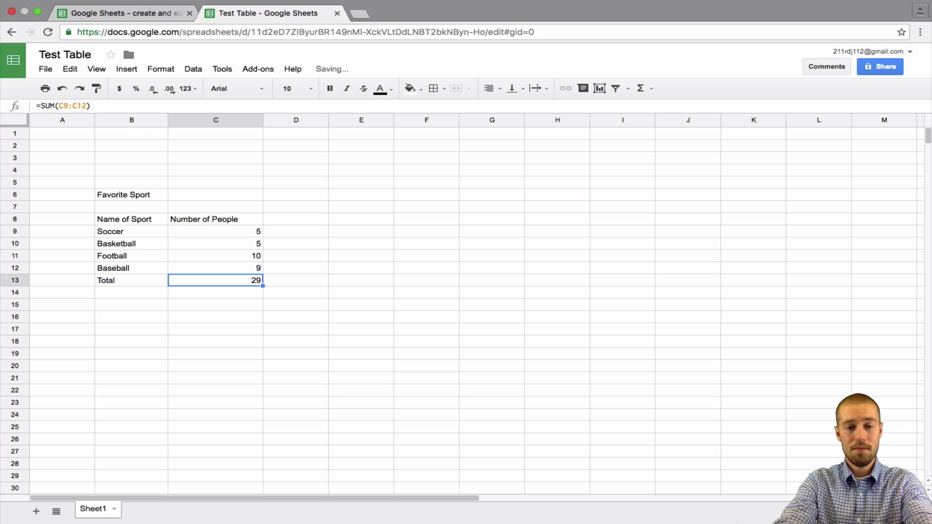
key("Left")
key("Right")
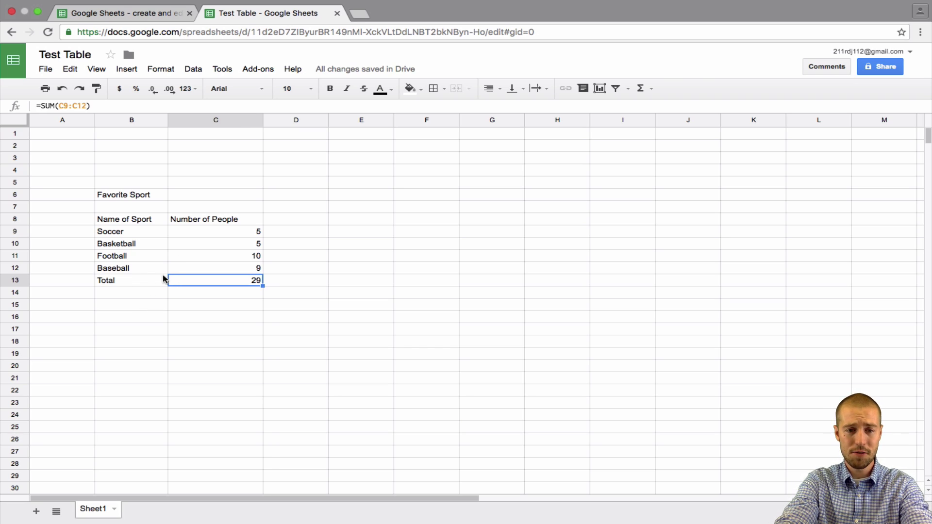
key("Up")
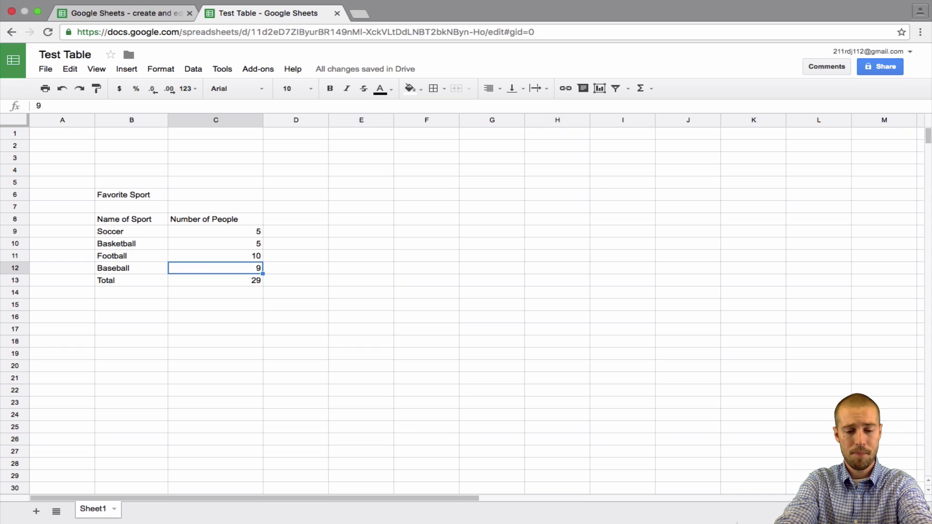
type("10")
key("Return")
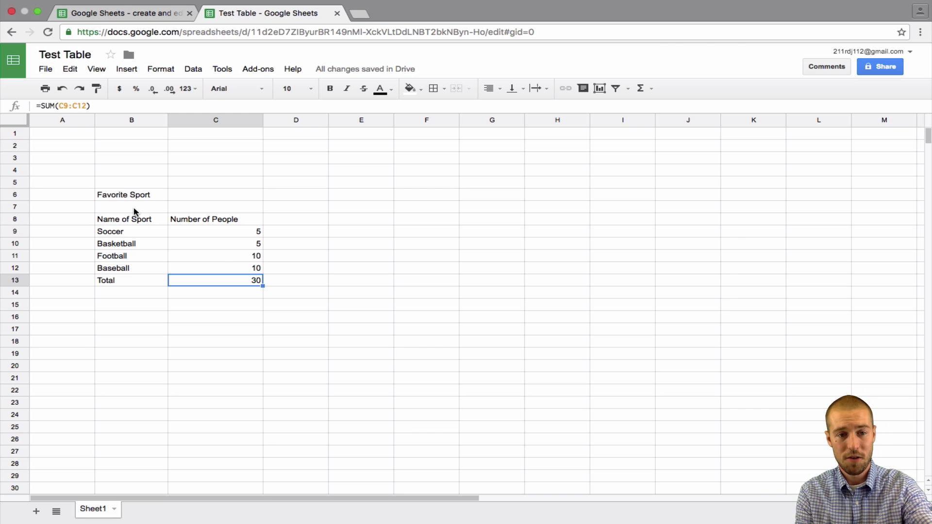
Step: Apply All borders to the table range B8:C13
left_click_drag(128, 219, 233, 280)
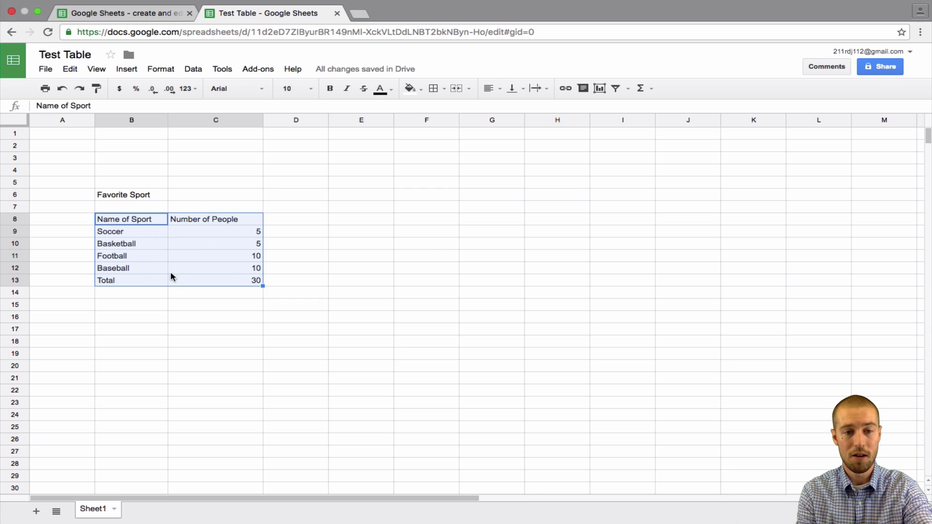
left_click_drag(116, 219, 220, 281)
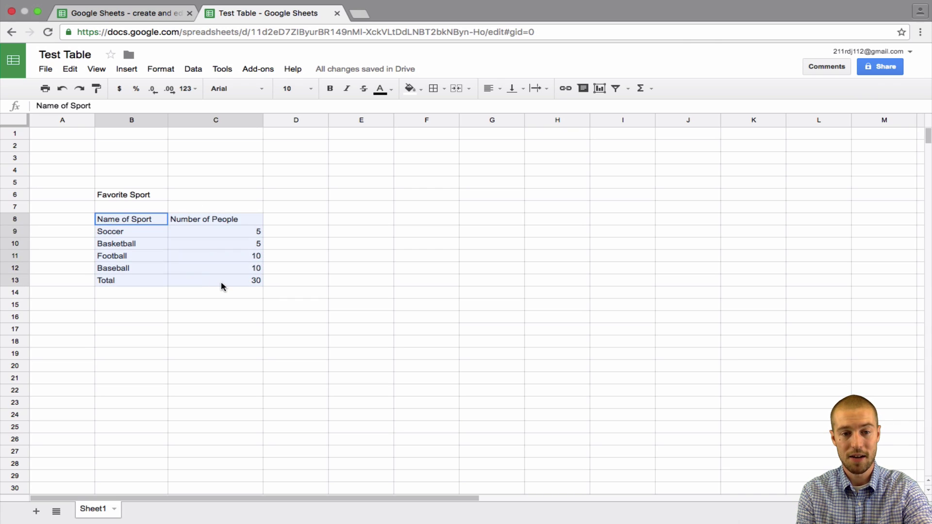
left_click(439, 89)
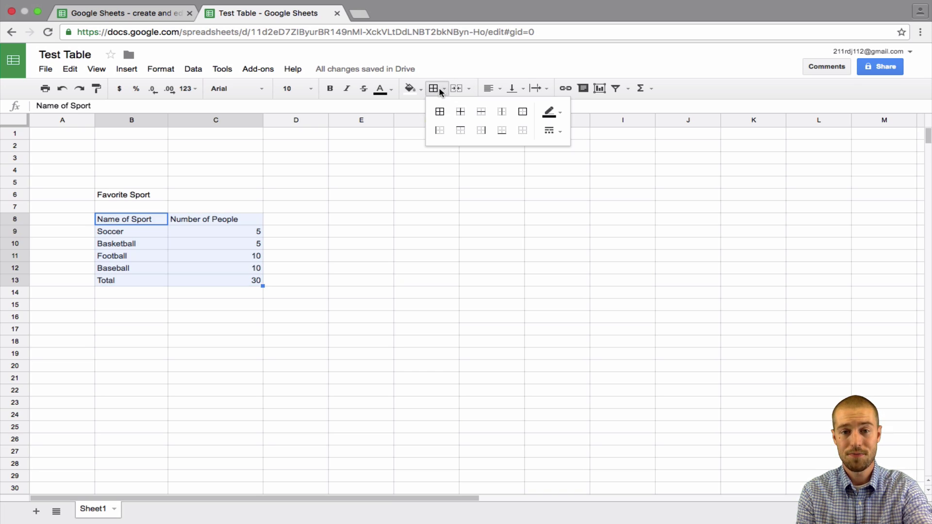
left_click(440, 112)
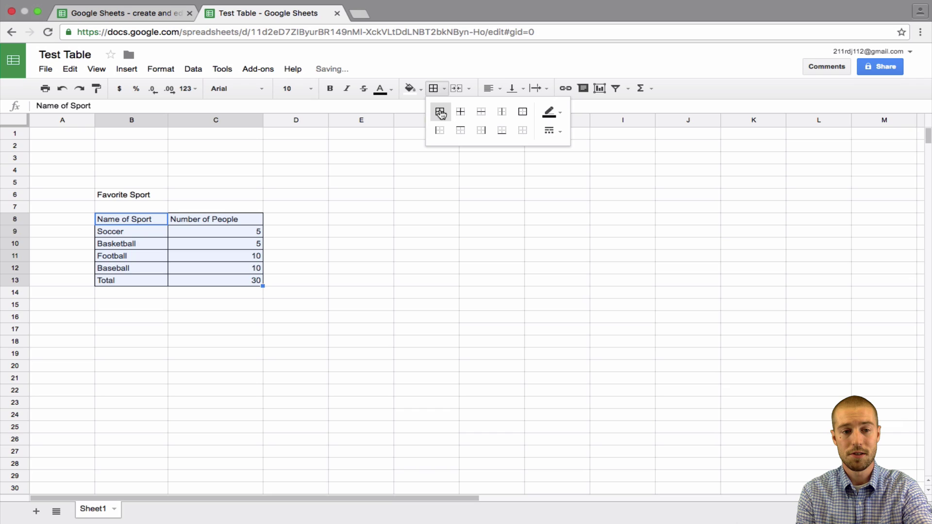
left_click(181, 204)
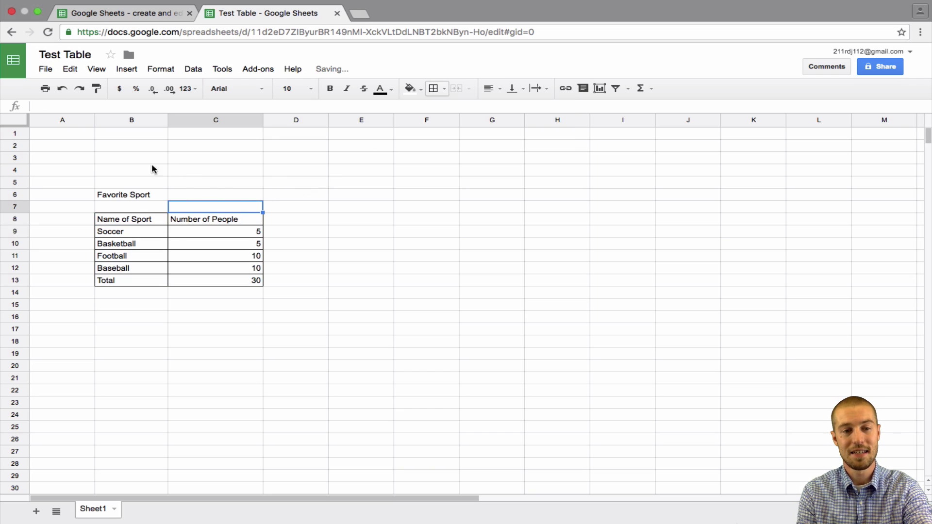
left_click(163, 196)
Step: Bold the header cells B8:C8 and the Total row B13:C13
left_click_drag(148, 221, 187, 216)
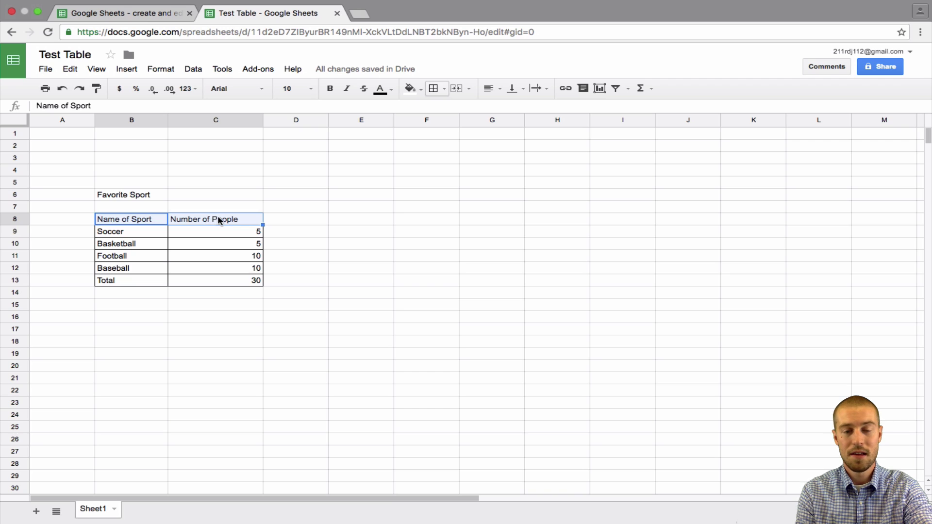
left_click(331, 91)
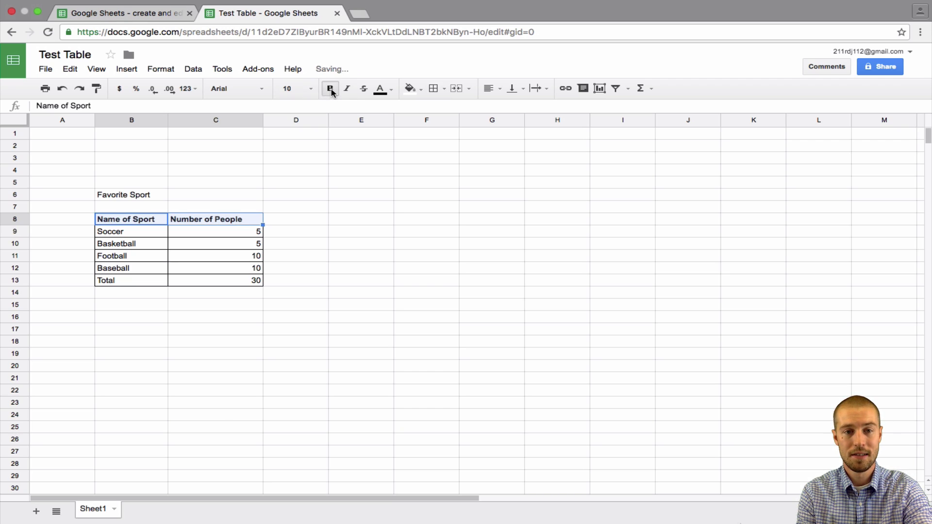
left_click(121, 284)
left_click_drag(121, 283, 204, 285)
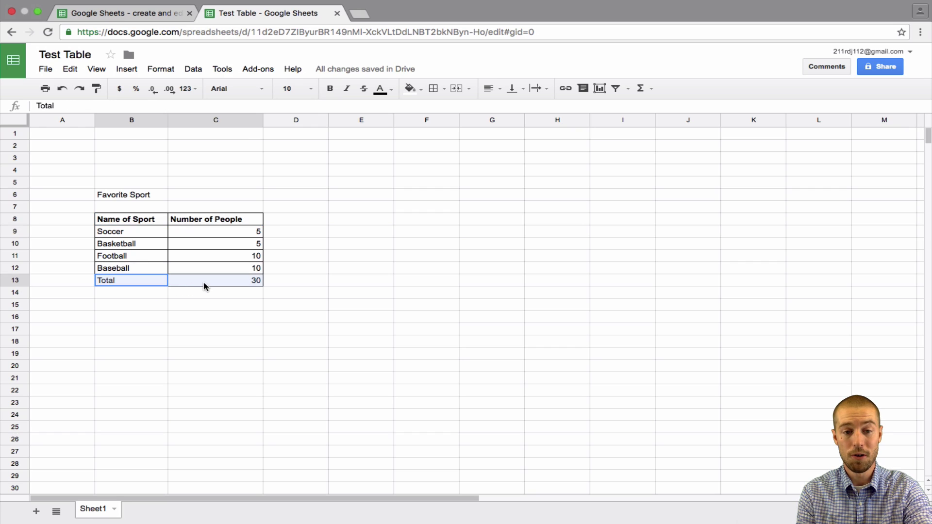
left_click(325, 92)
Step: Set the header cells to font size 12 and widen column B to fit
left_click(150, 223)
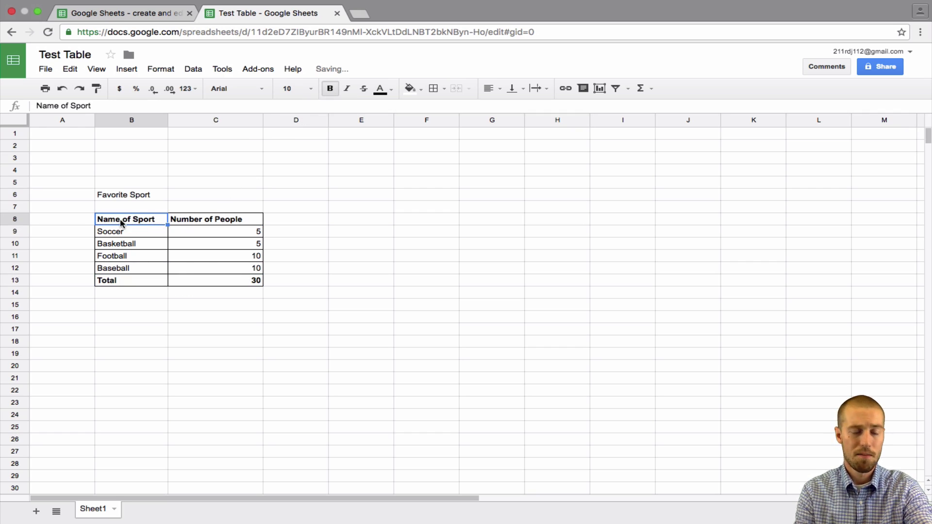
left_click_drag(117, 225, 214, 221)
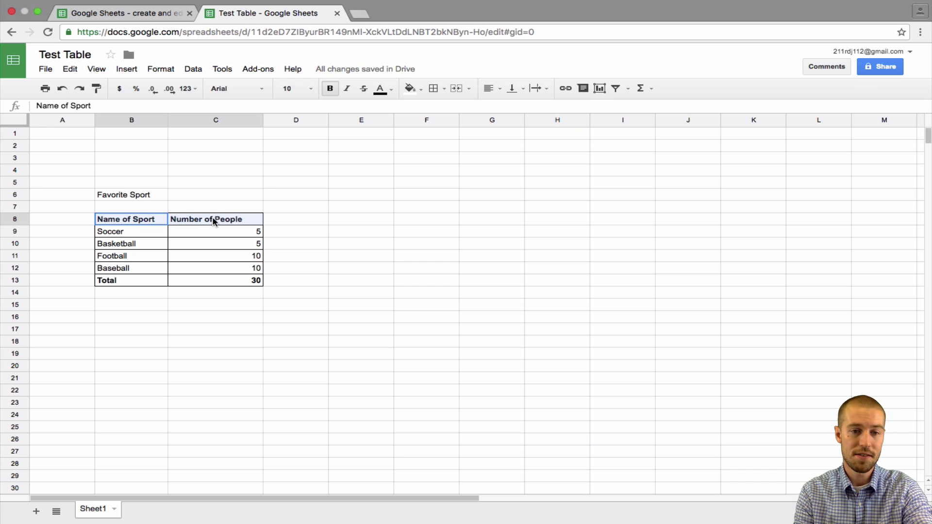
left_click(310, 89)
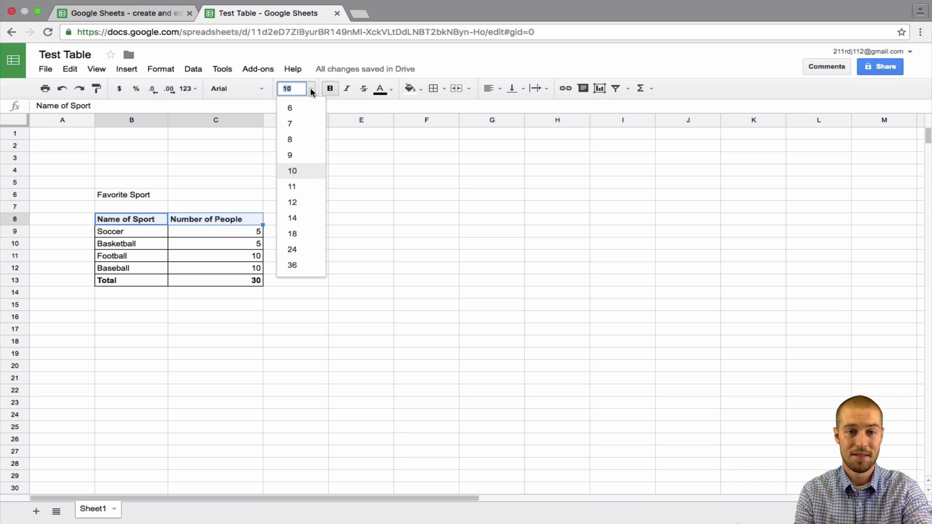
left_click(302, 207)
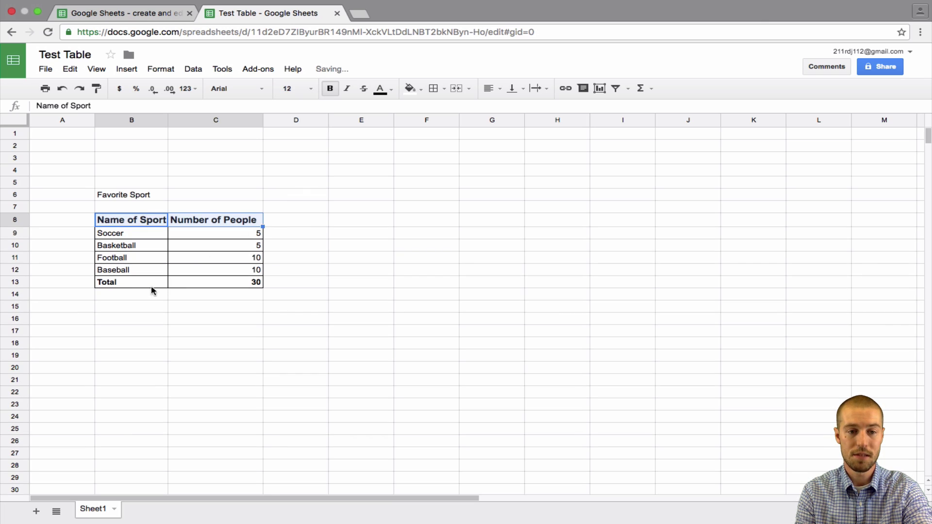
left_click_drag(167, 118, 193, 118)
Step: Enlarge the Total row text to font size 14
left_click(180, 237)
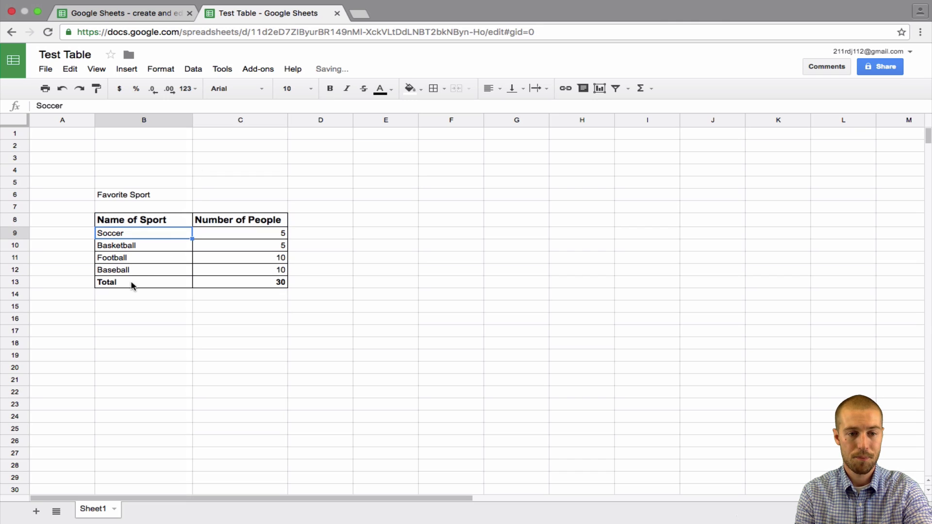
left_click_drag(129, 280, 218, 285)
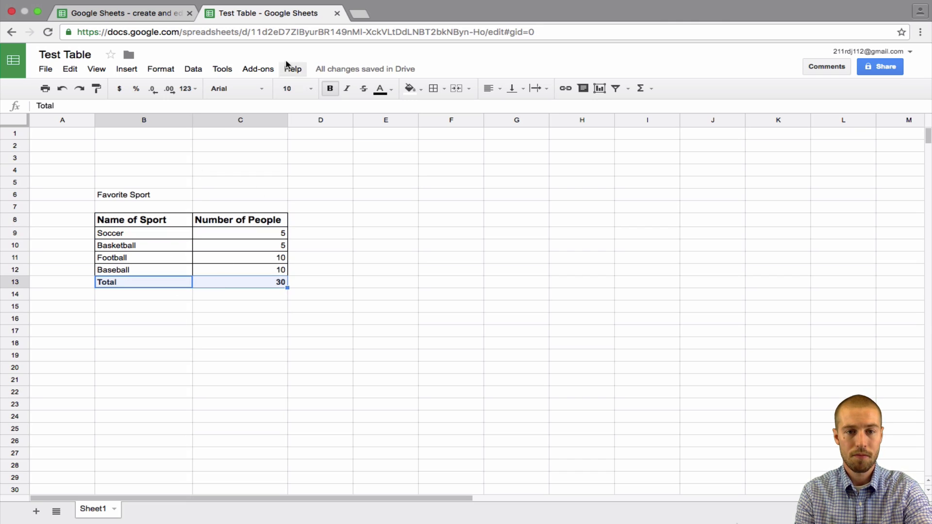
left_click(310, 89)
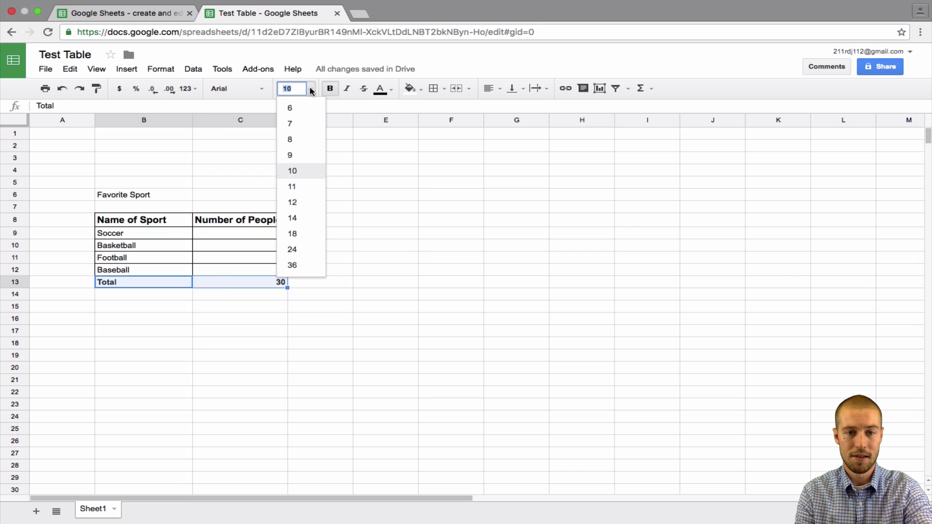
left_click(306, 218)
left_click(181, 272)
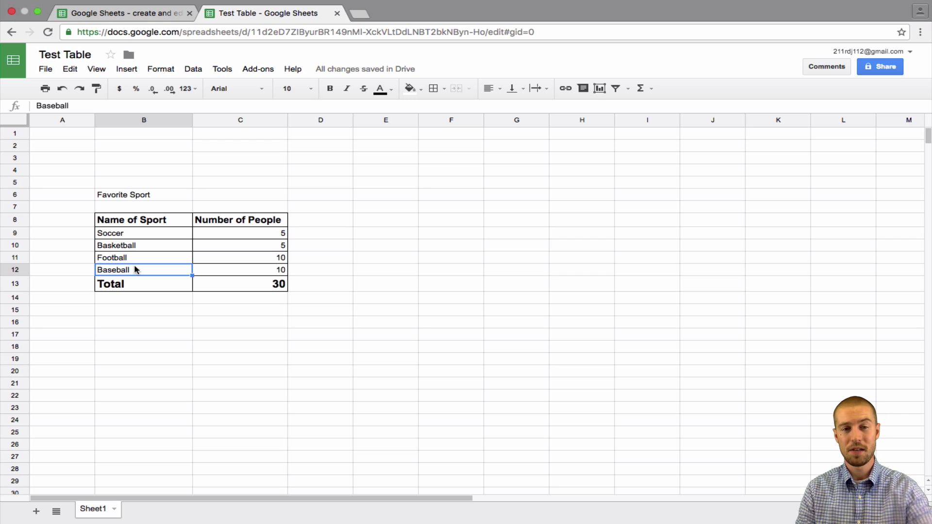
left_click(155, 222)
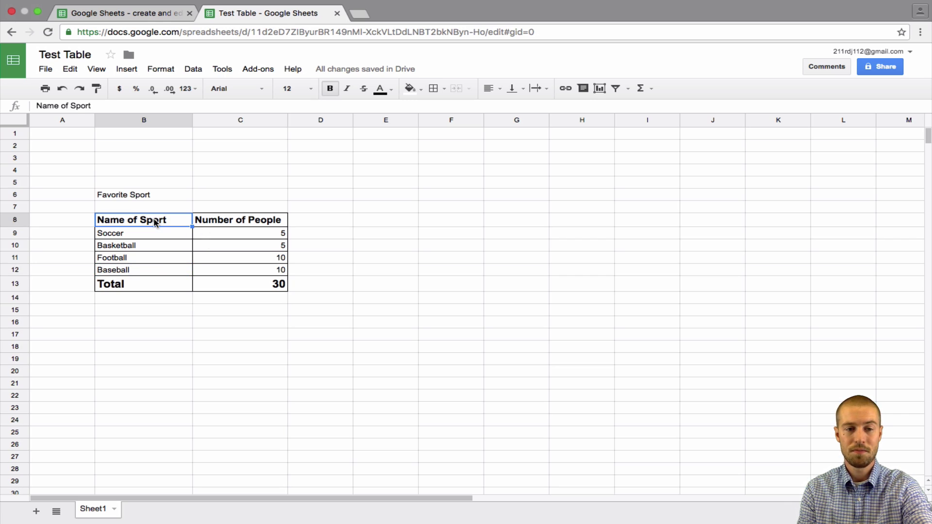
Step: Fill the Soccer row light beige and the Basketball row light pink
left_click_drag(156, 235, 240, 235)
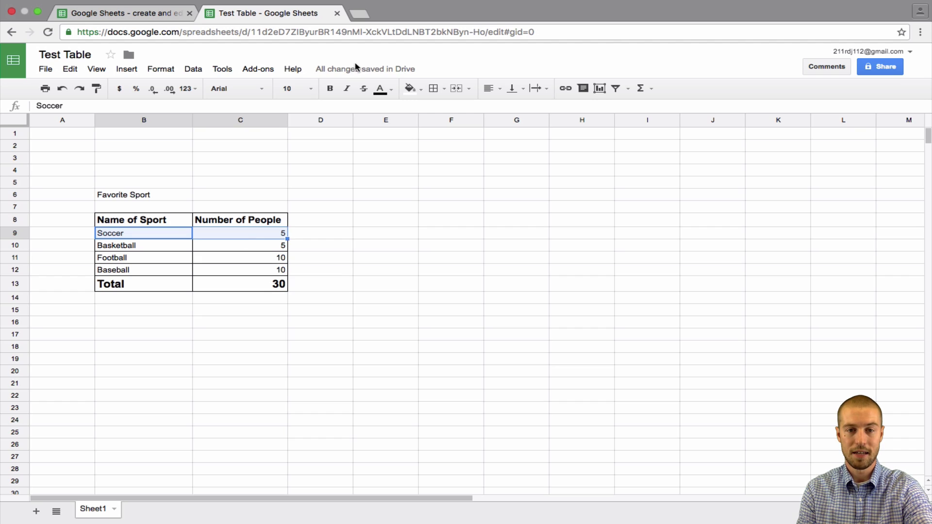
left_click(414, 90)
left_click(451, 155)
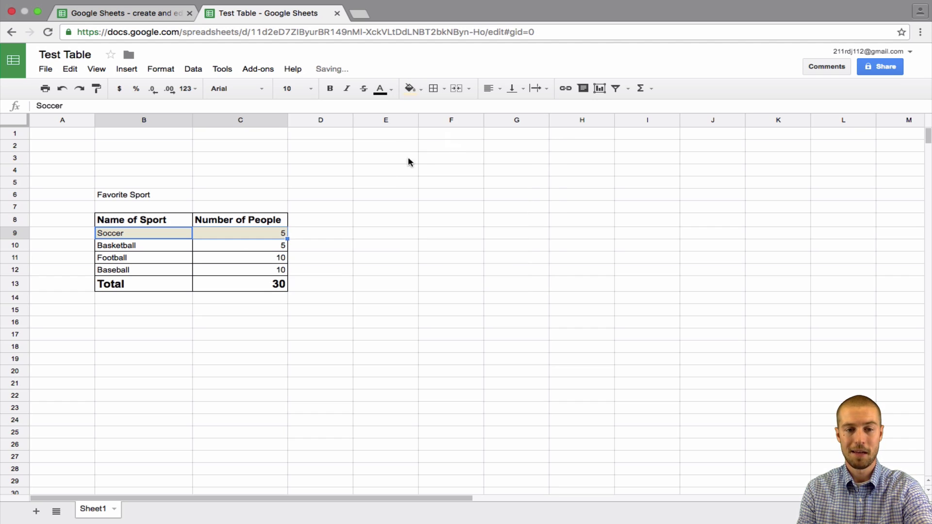
left_click_drag(139, 248, 217, 252)
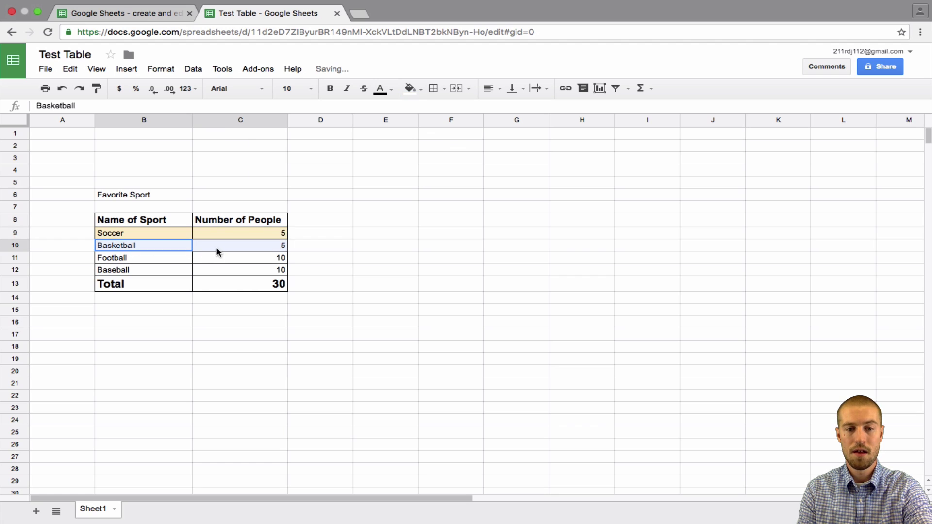
left_click(411, 89)
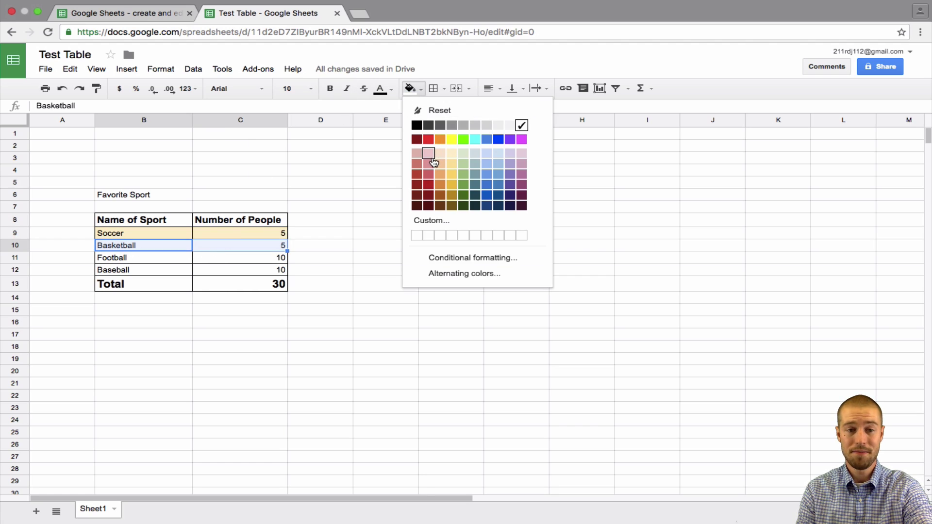
left_click(429, 154)
Step: Fill the Football row light green and the Baseball row light blue
left_click_drag(162, 258, 232, 259)
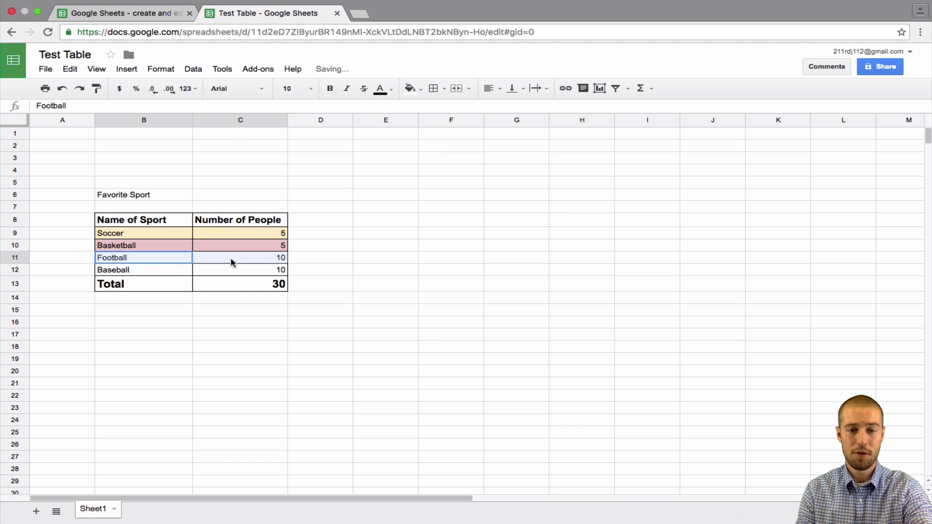
left_click(411, 89)
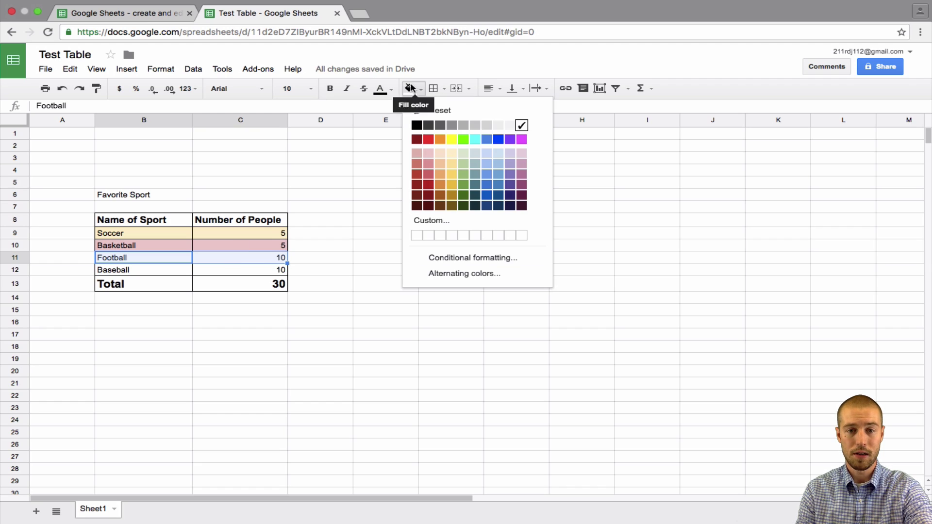
left_click(473, 154)
left_click_drag(158, 272, 213, 269)
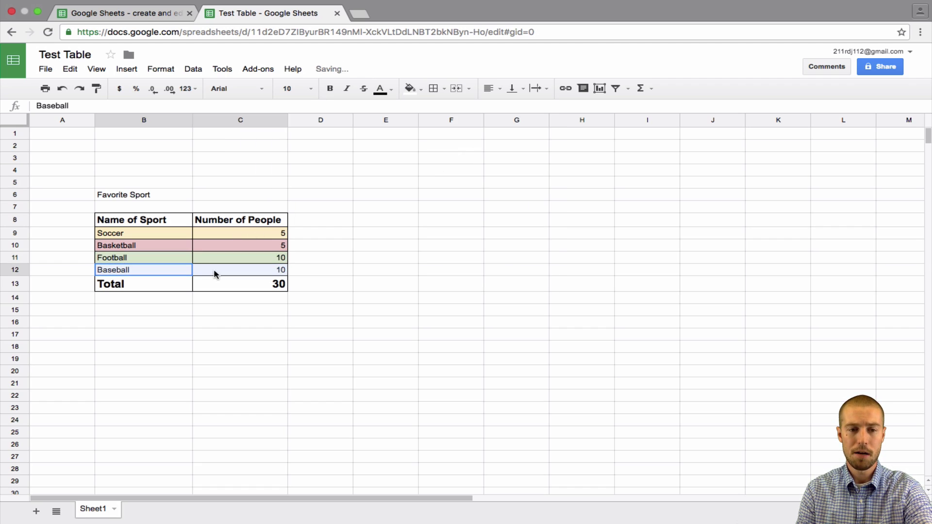
left_click(411, 89)
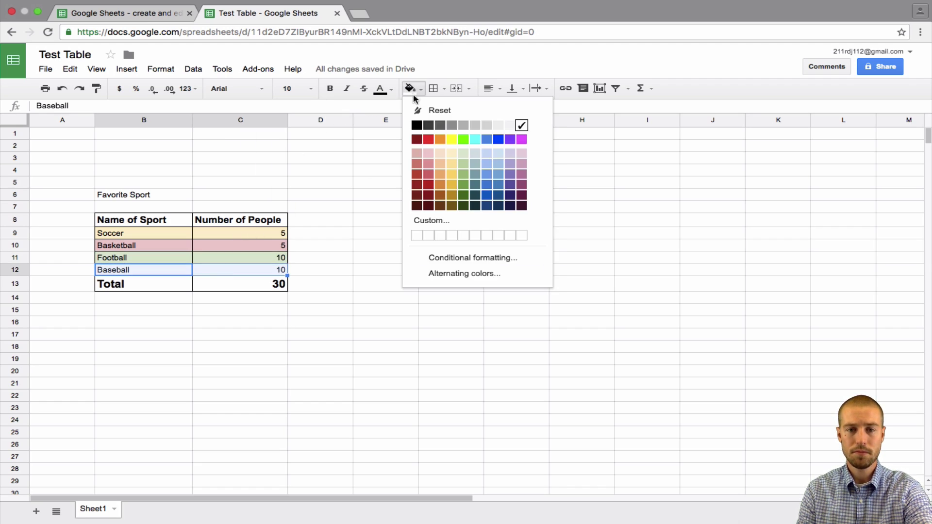
left_click(487, 153)
left_click(336, 266)
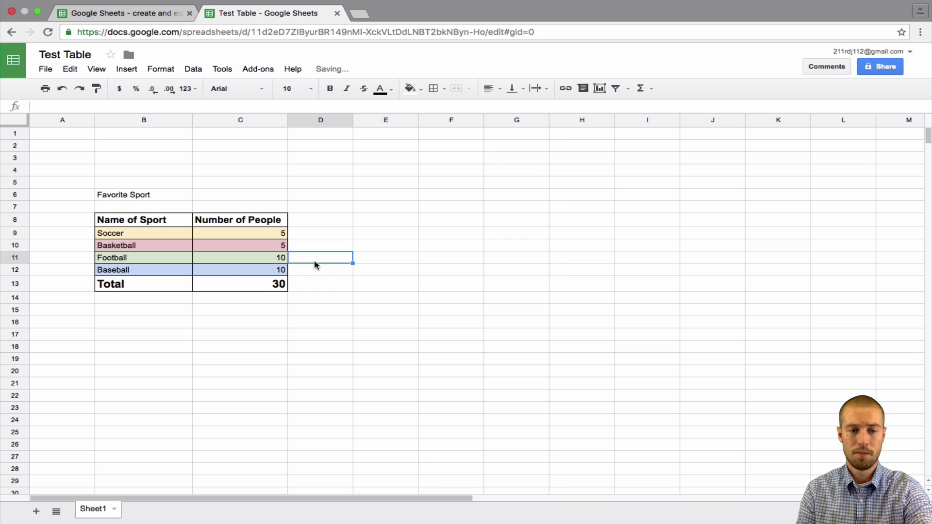
left_click(138, 310)
left_click(49, 336)
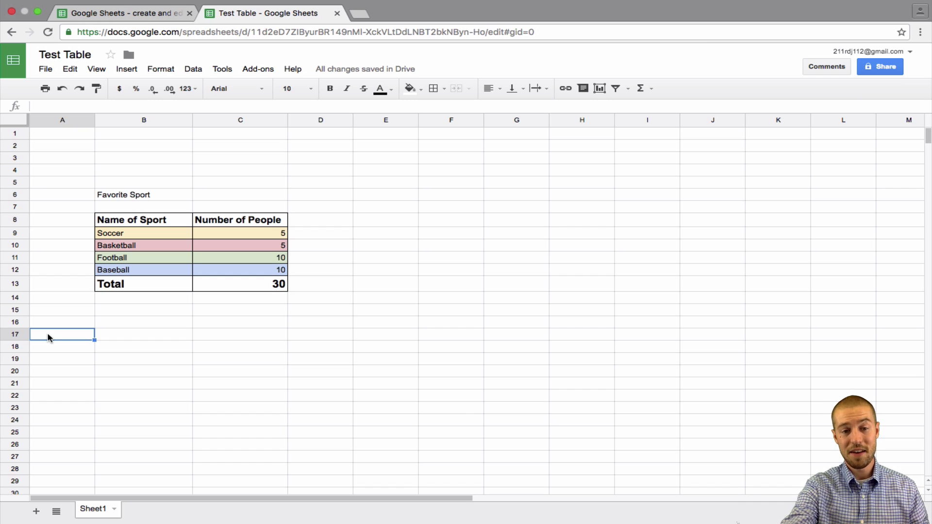
key("Right")
key("Right")
key("Right")
key("Up")
key("Up")
key("Up")
key("Up")
key("Left")
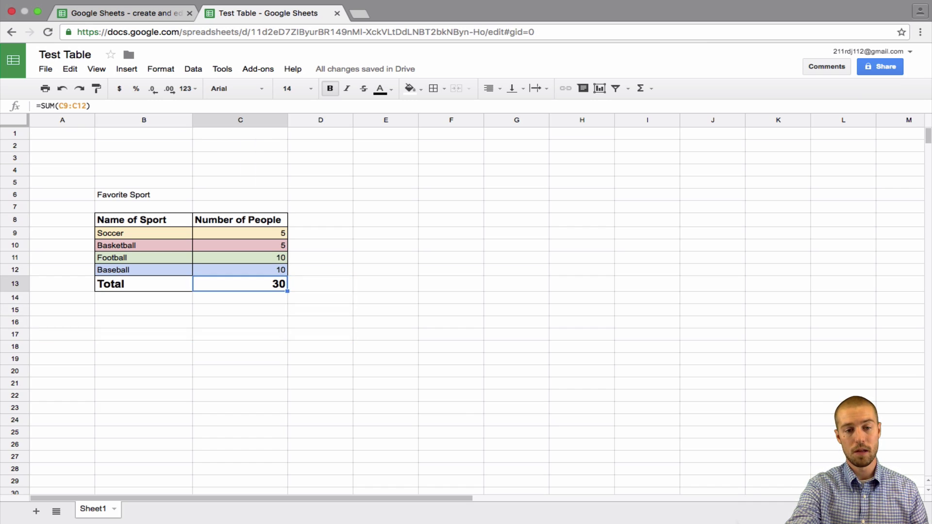